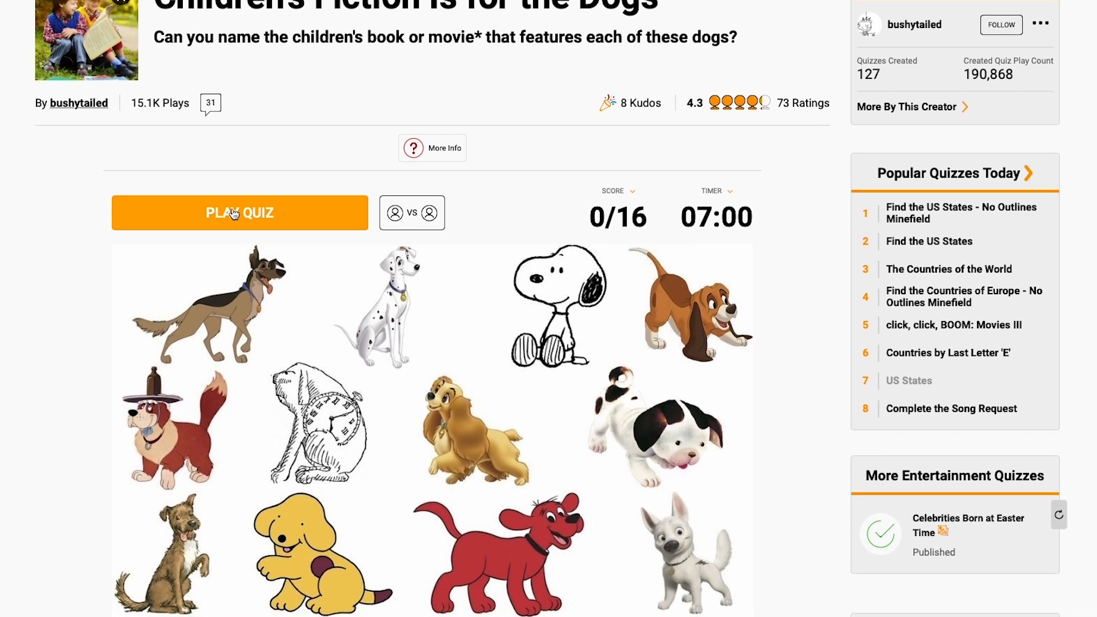
Start the children's fiction dogs quiz and enter "peanuts" as an answer
click(234, 220)
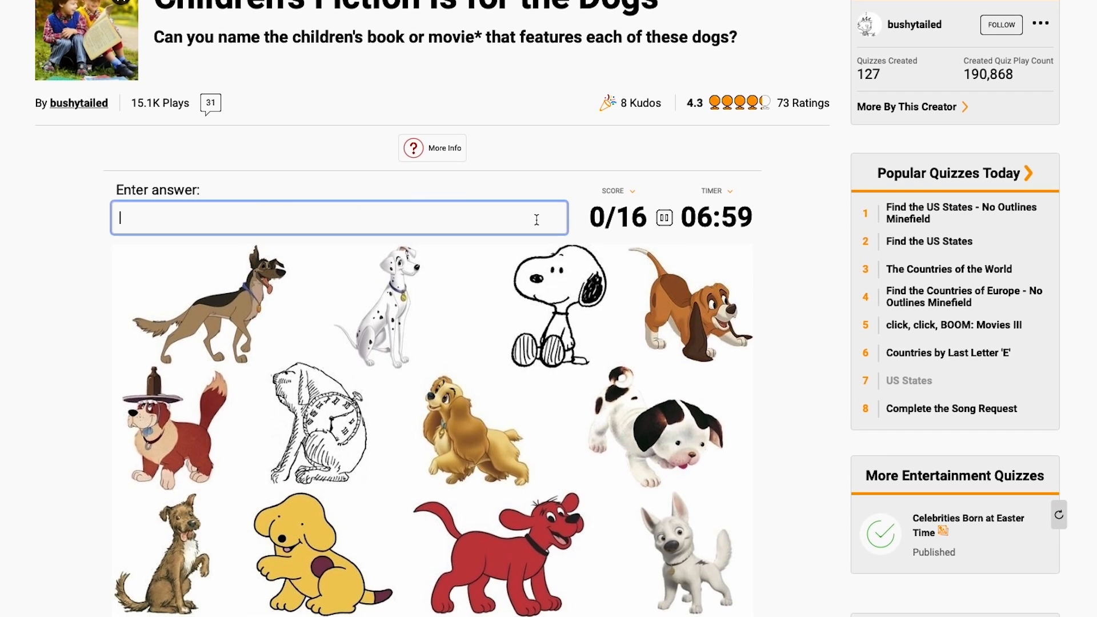
text(peanuts)
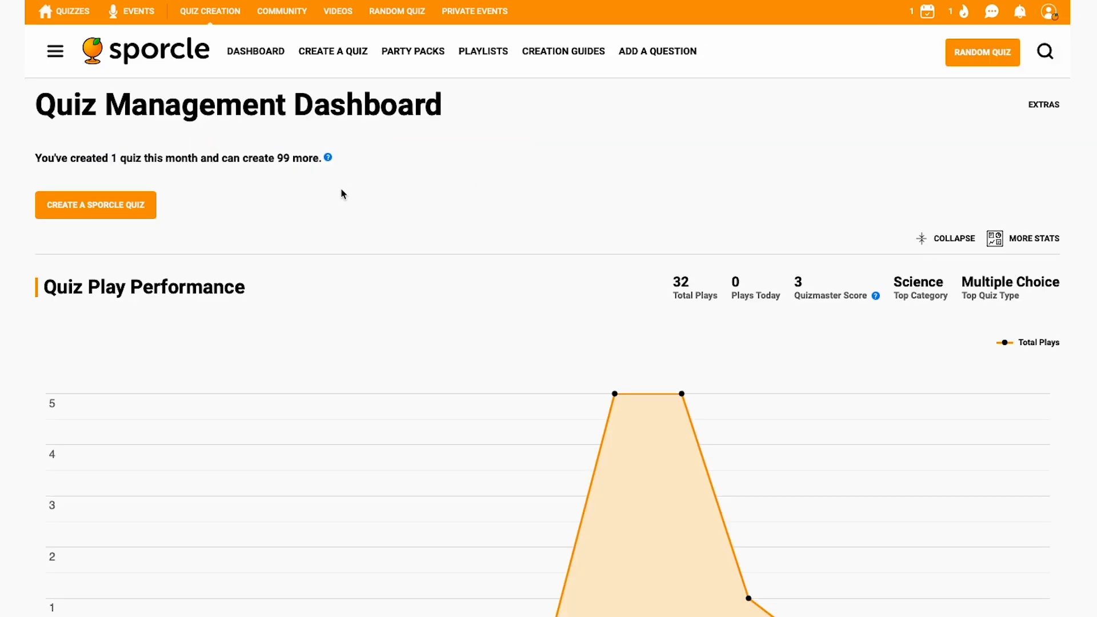
Start creating a new quiz from the Quiz Management Dashboard
click(121, 207)
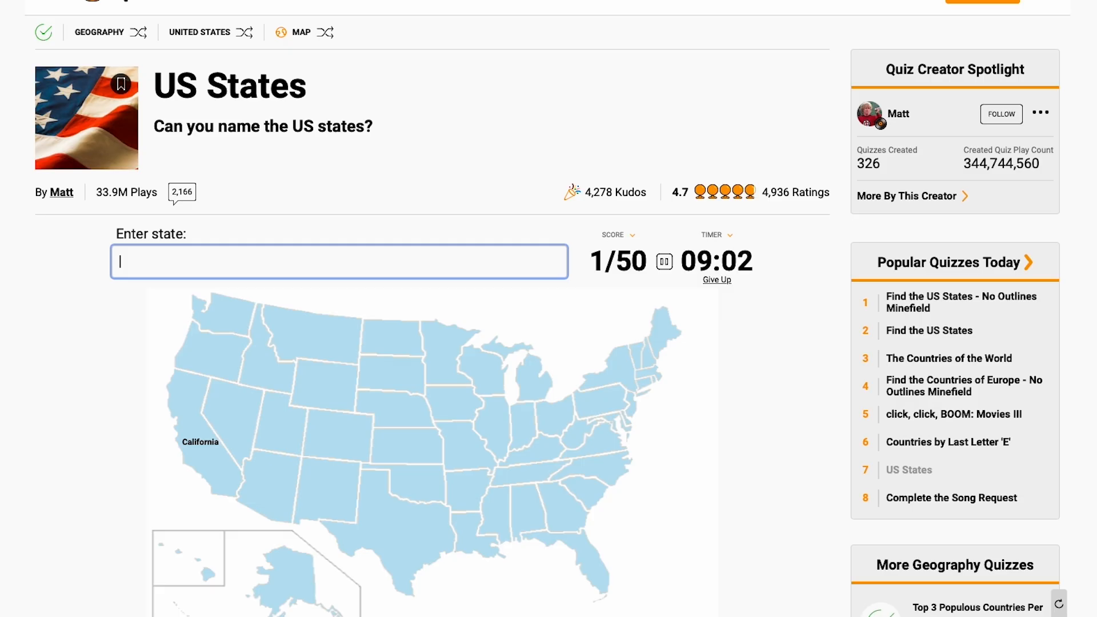
Examine the US States map quiz, including its playlist, statistics, details and additional quiz options
scroll(126, 345, down, 2)
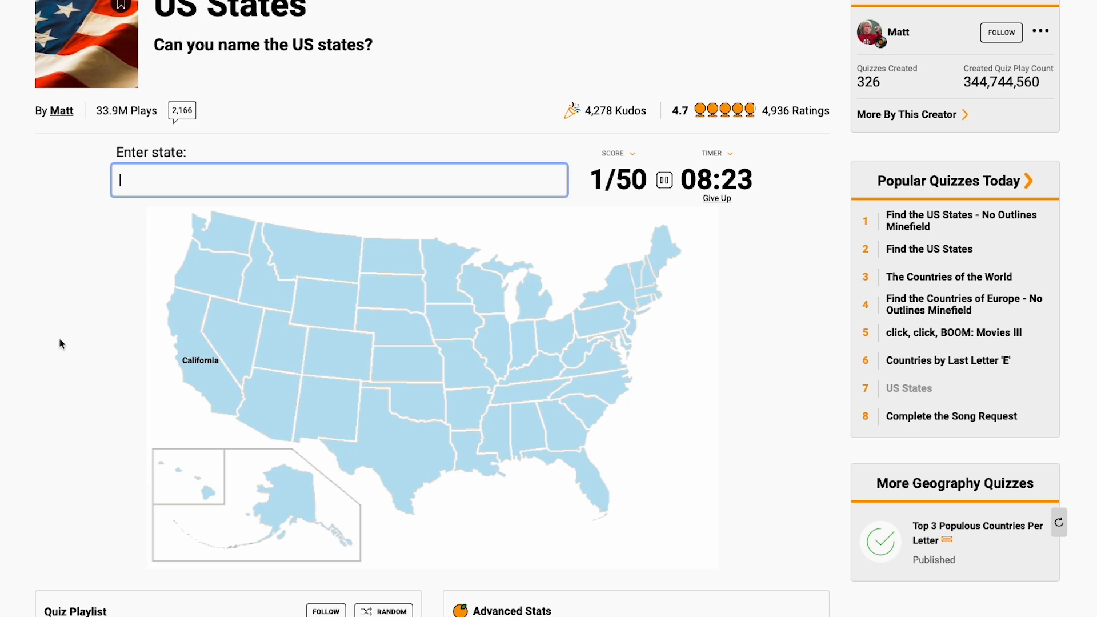
scroll(61, 343, down, 1)
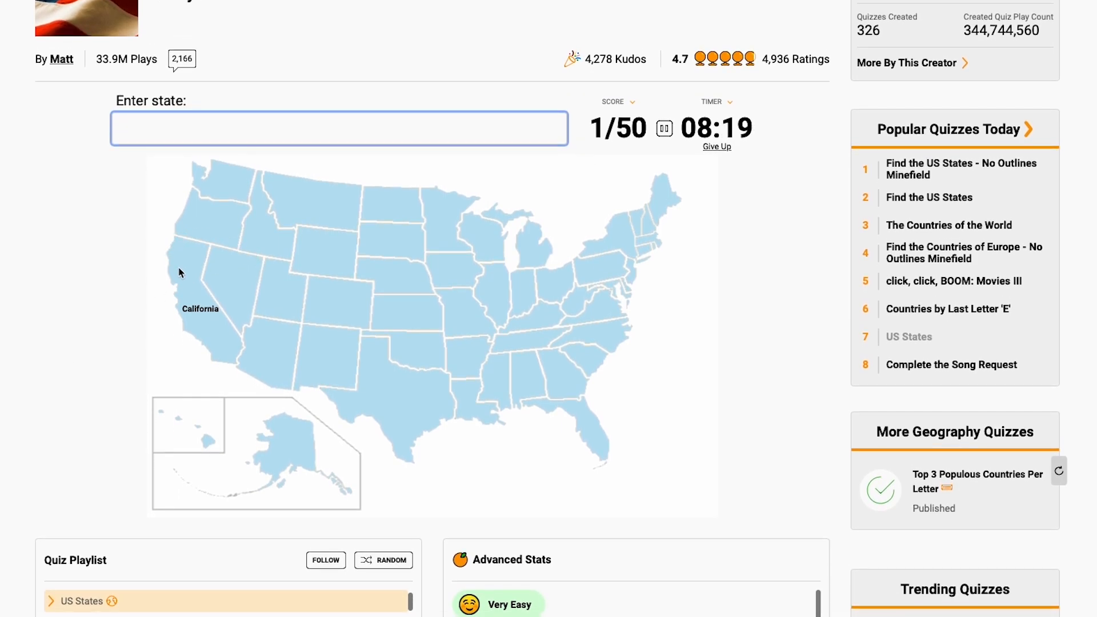
scroll(33, 276, down, 1)
scroll(33, 279, down, 1)
scroll(33, 280, down, 1)
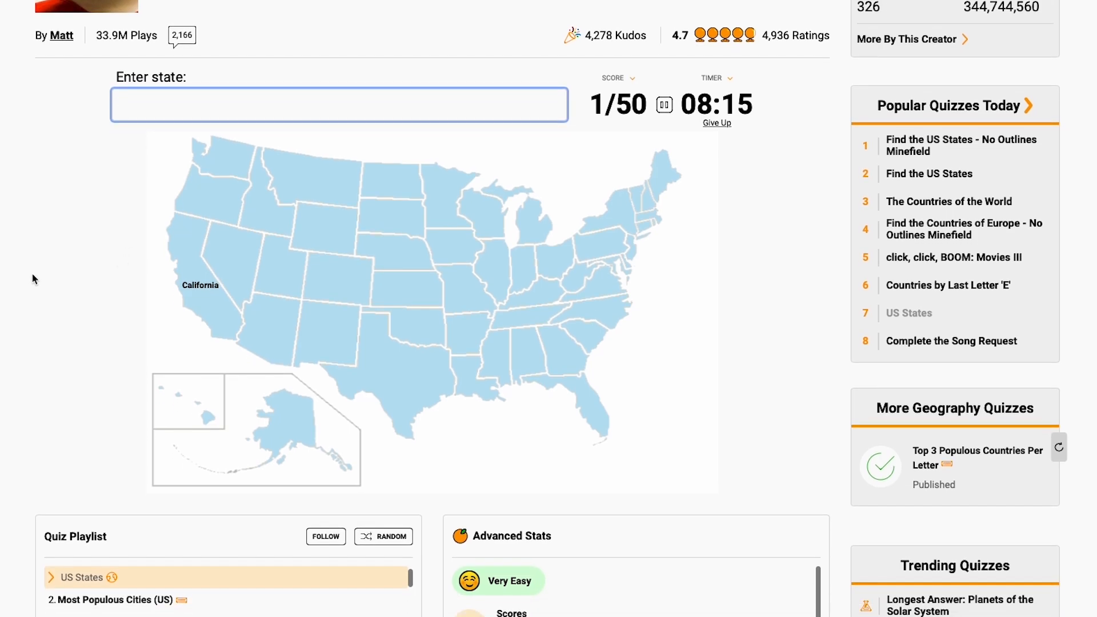
scroll(32, 279, down, 4)
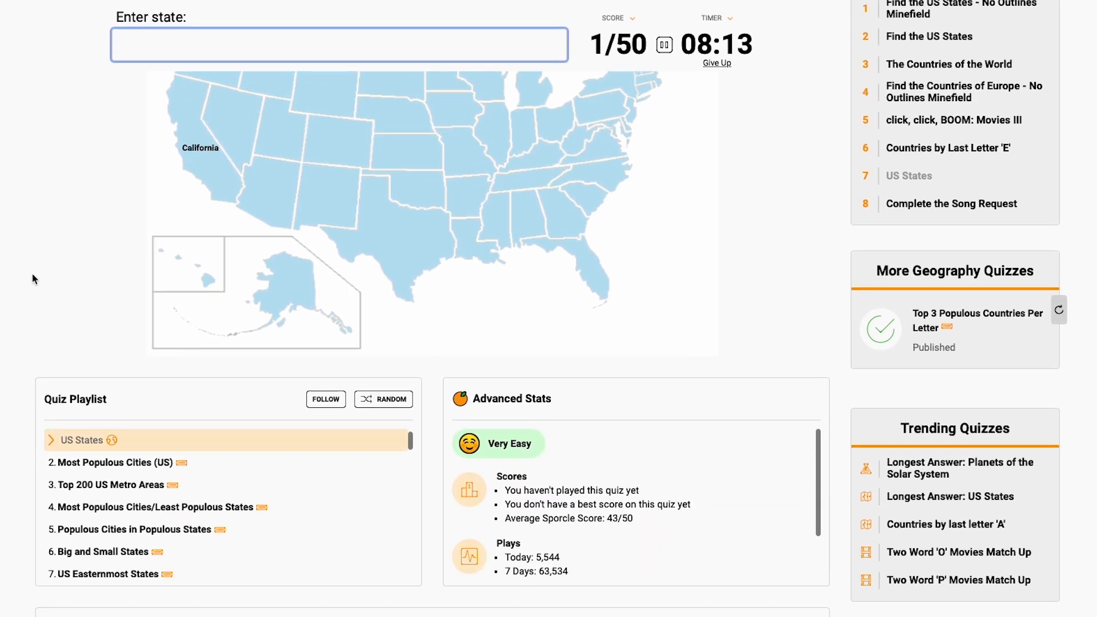
scroll(8, 277, down, 2)
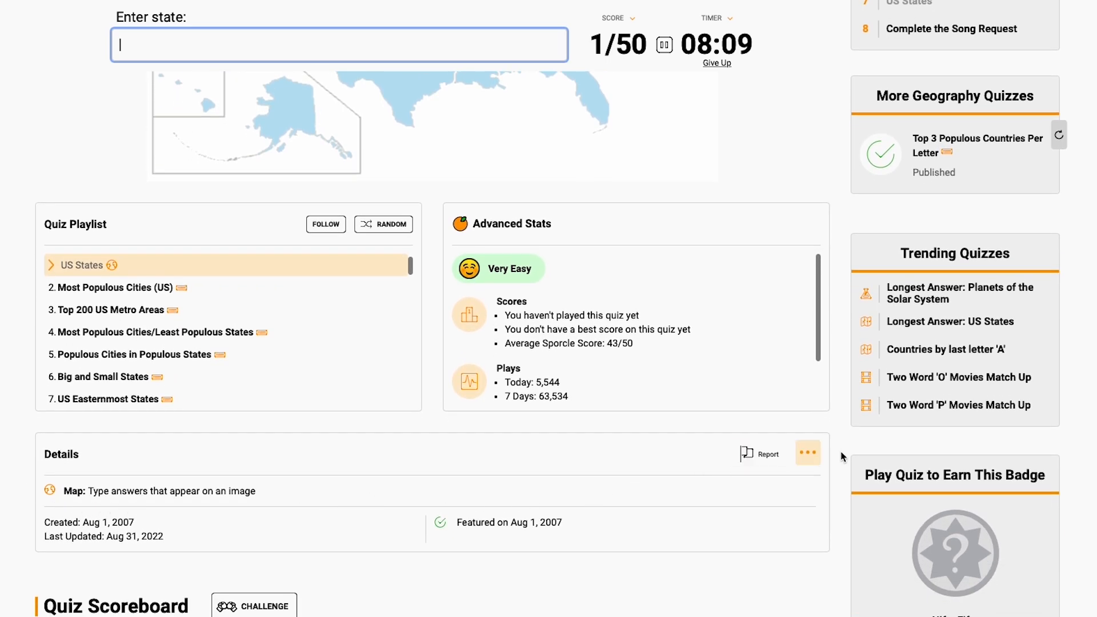
click(810, 455)
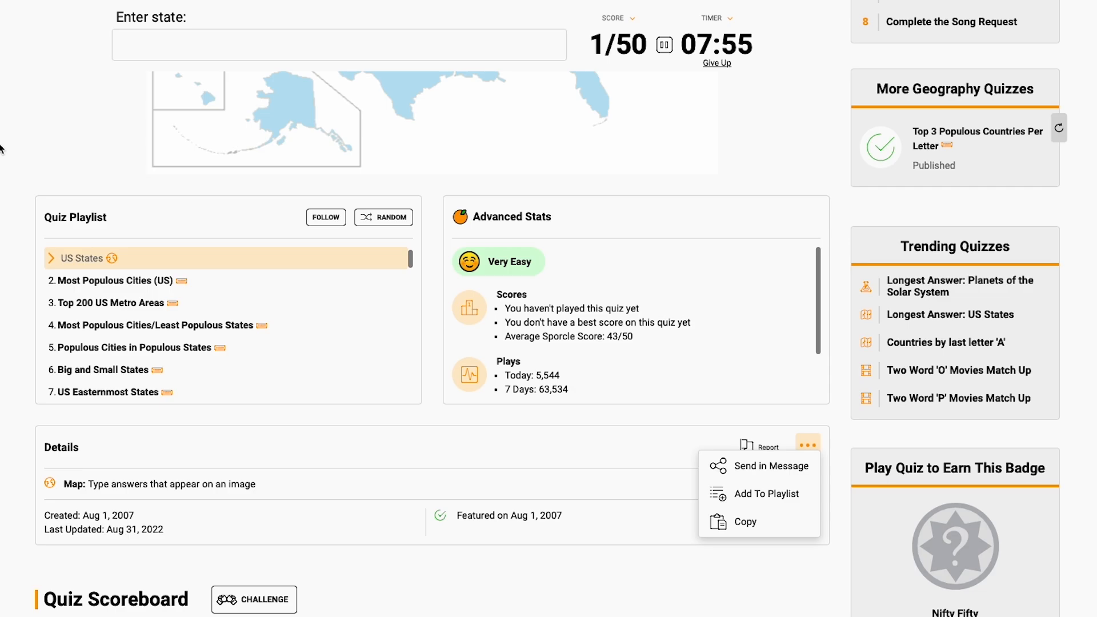
scroll(2, 149, down, 1)
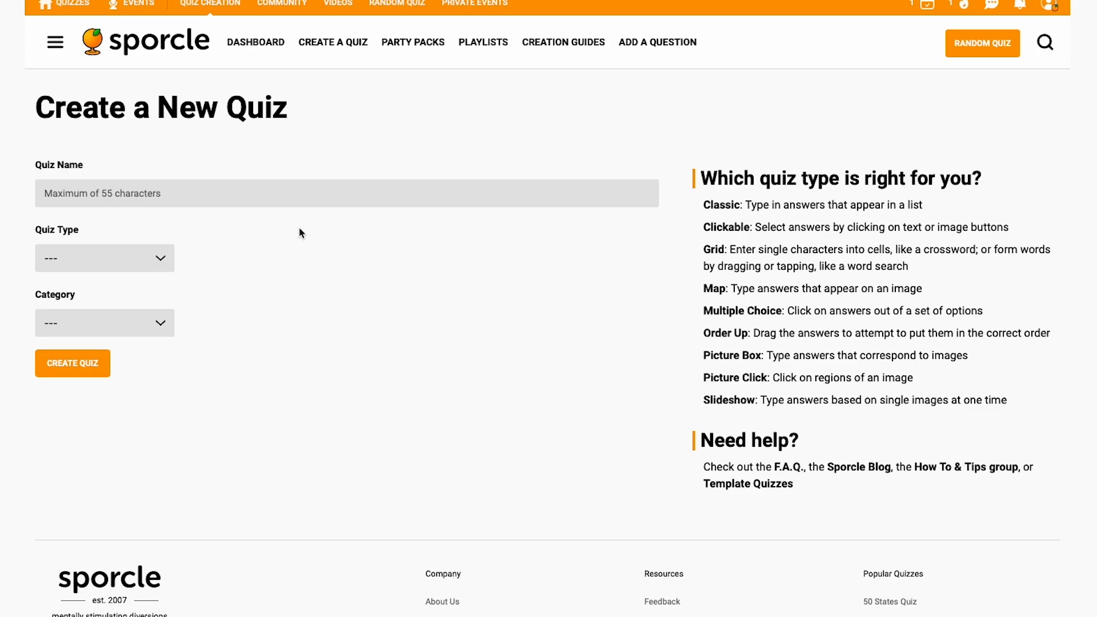
Enter "Rocky Mountain capitals" as a site search query and close the search
key(slash)
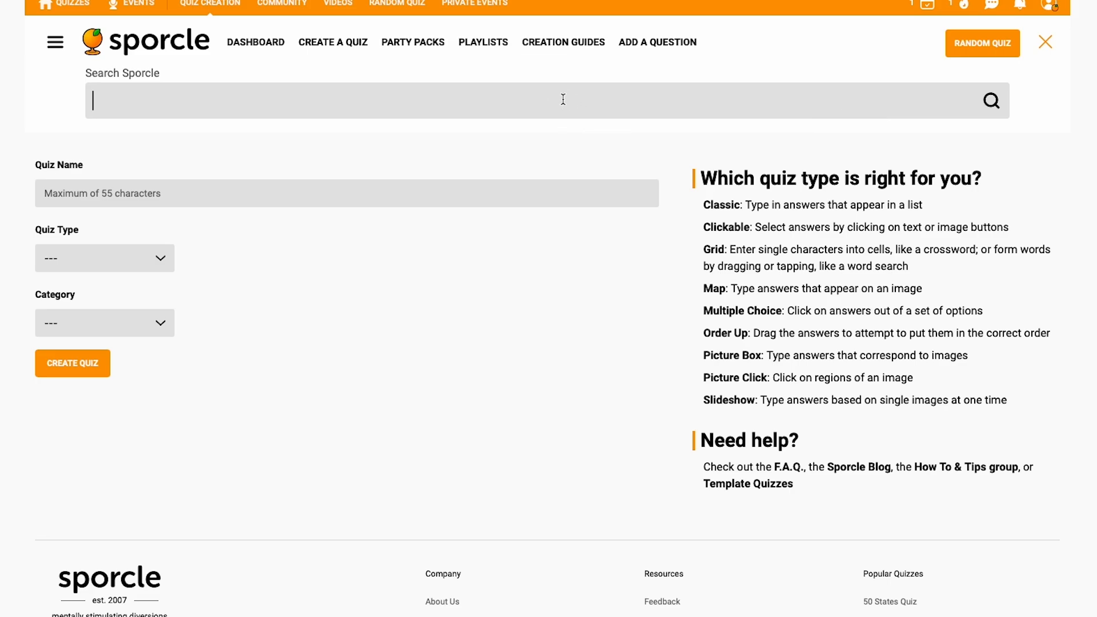
text(Rocky Mountain capitals)
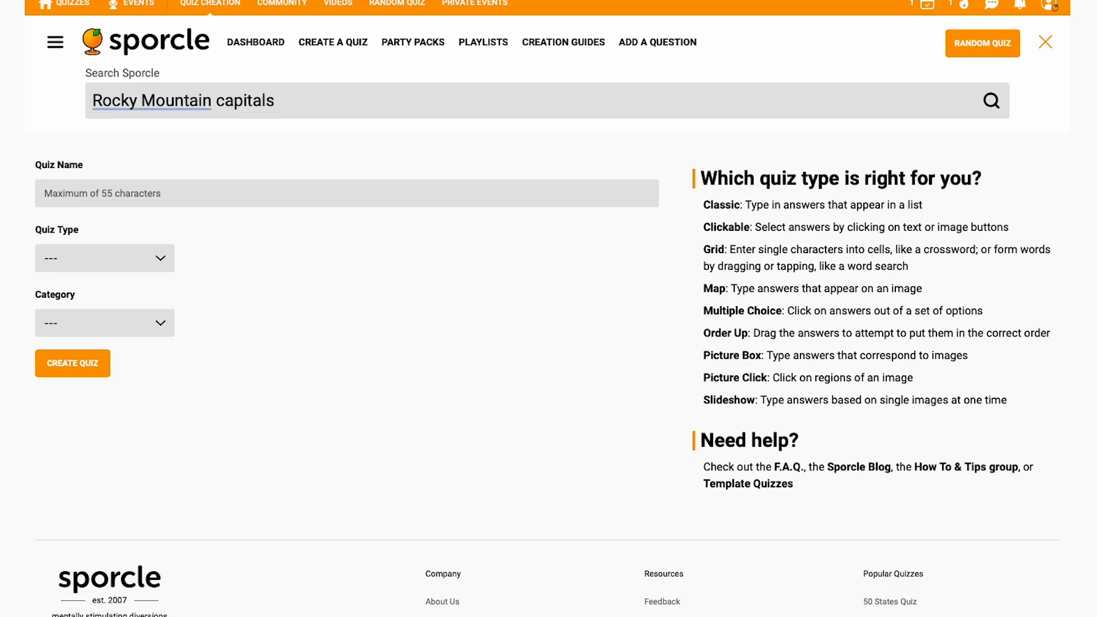
click(324, 269)
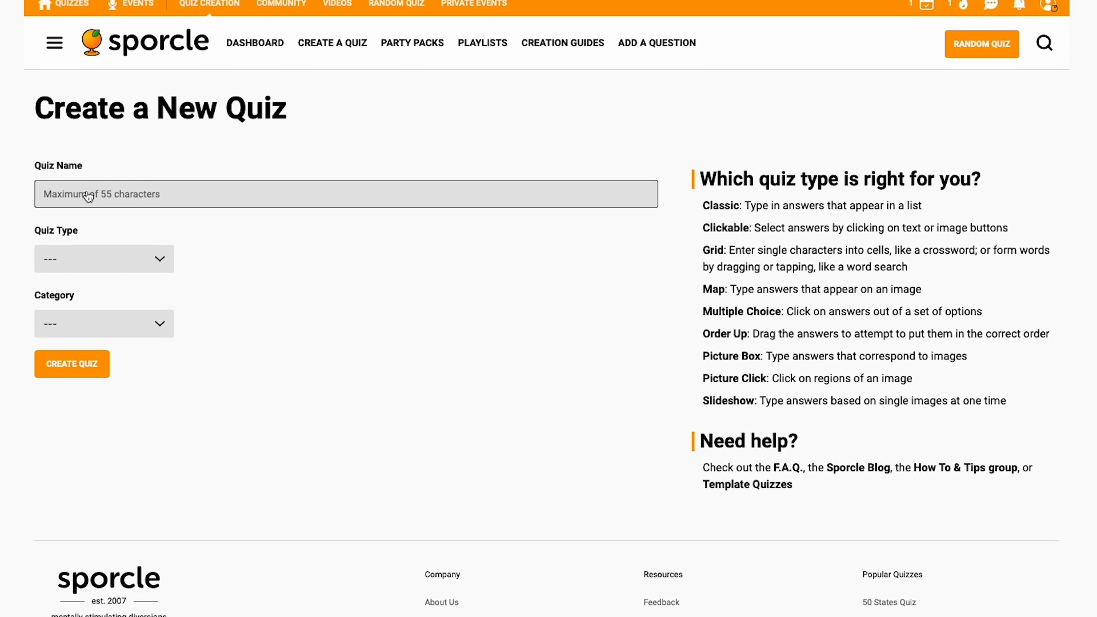
Create a Map quiz named "Rocky Mountain State Capitals" in the Geography category
click(86, 191)
text(Rocky )
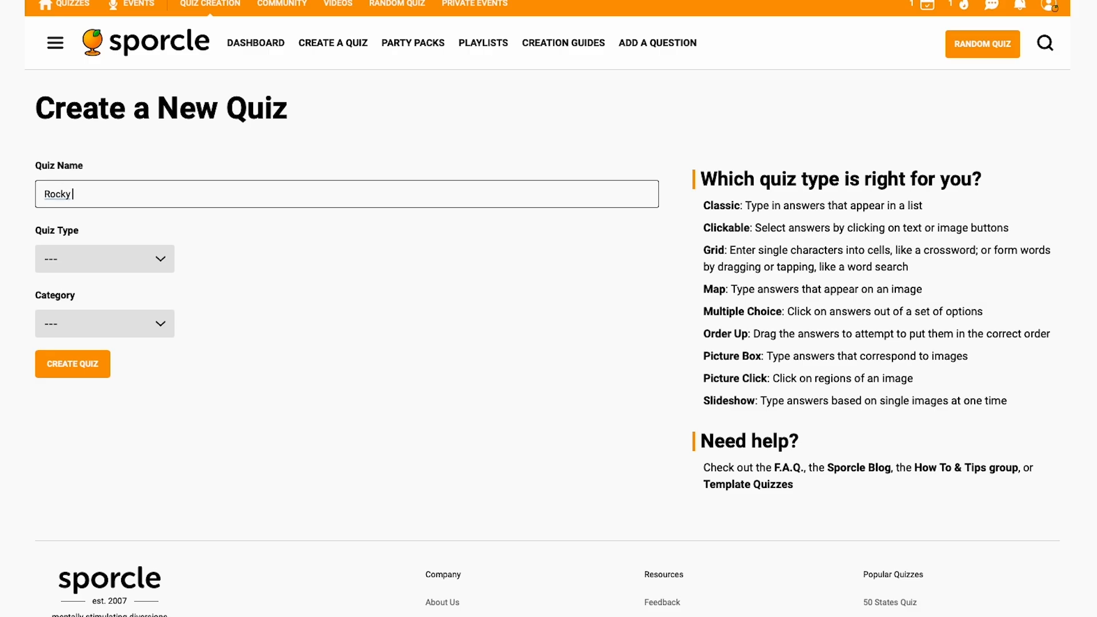
text(Mountain State Capitals)
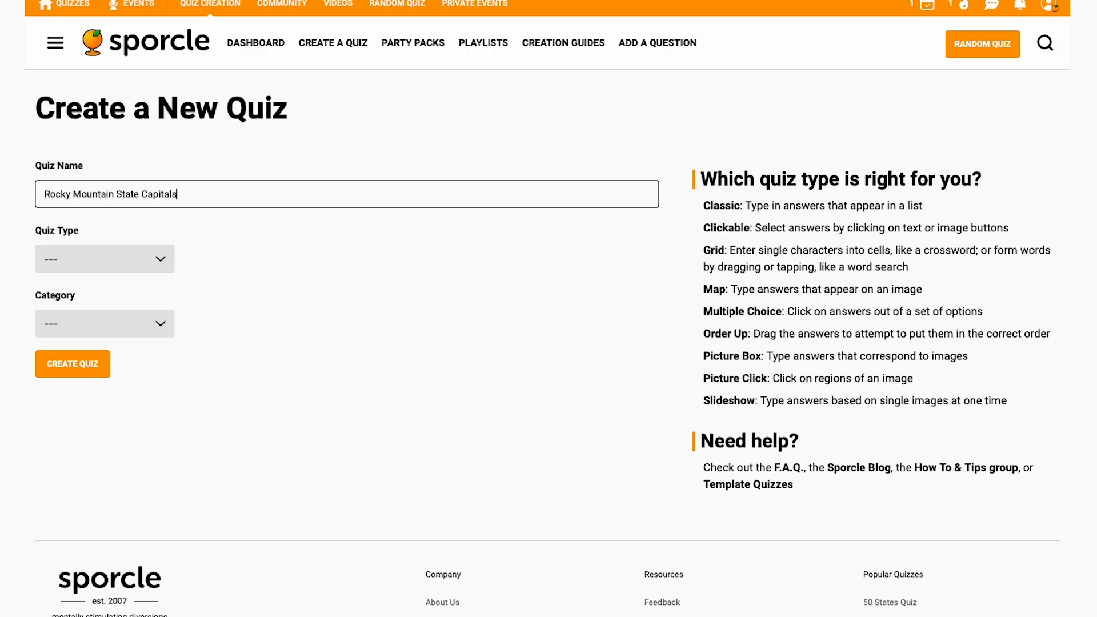
click(77, 335)
click(78, 349)
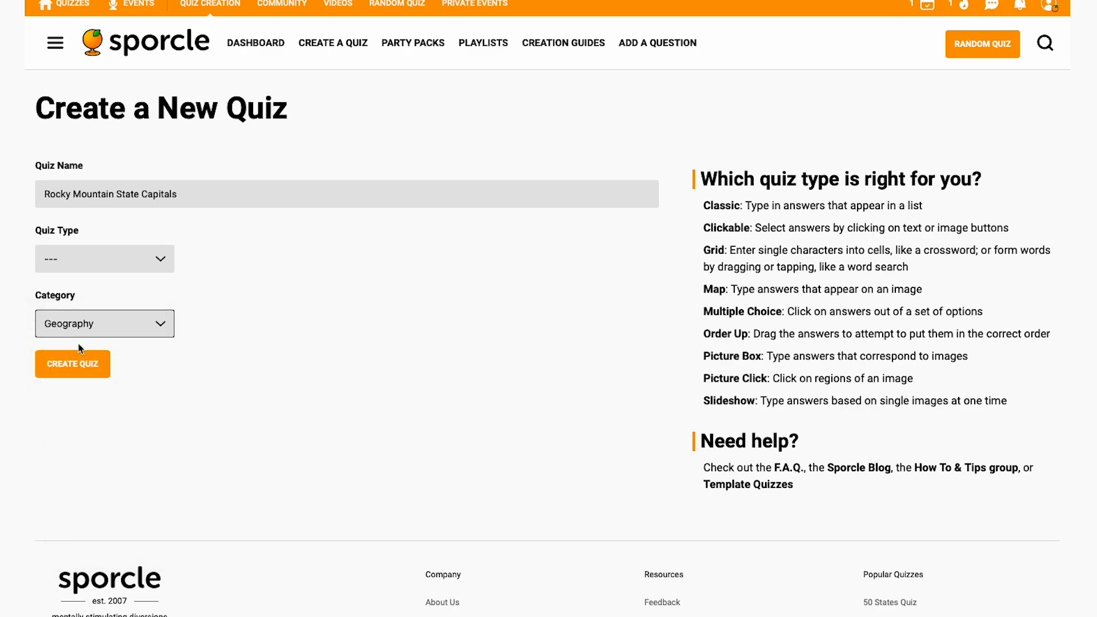
click(98, 258)
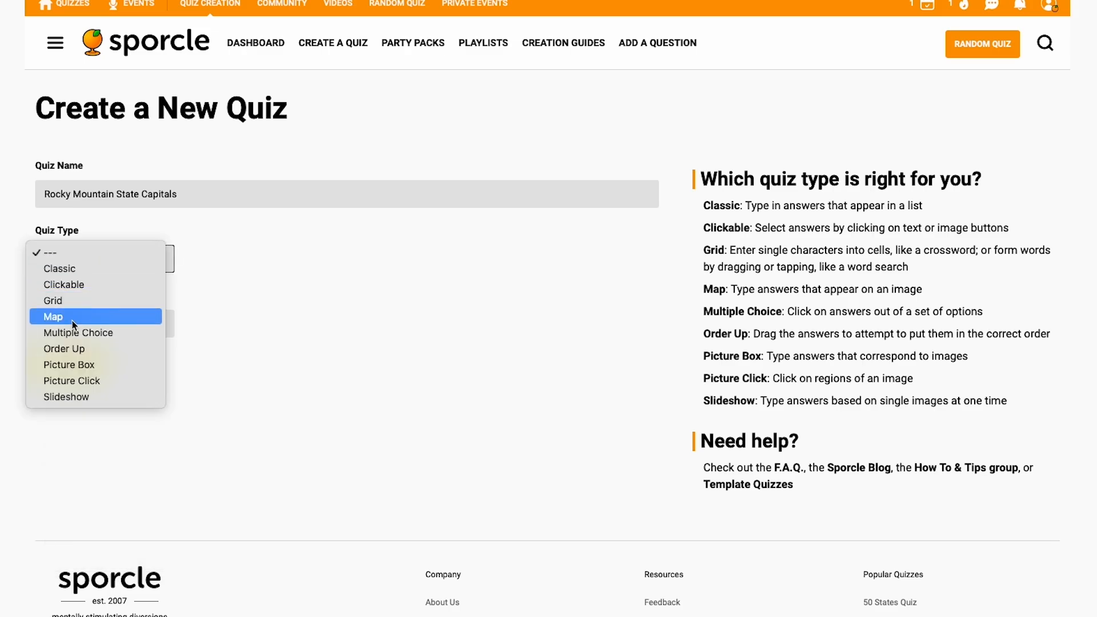
click(86, 316)
click(78, 366)
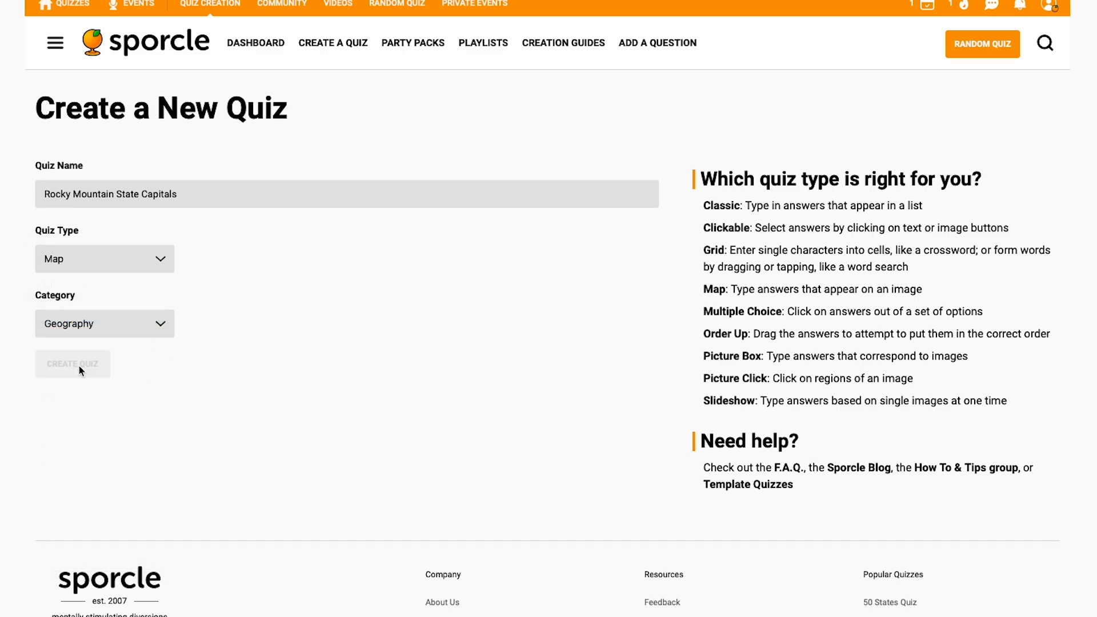
Set the quiz timer to 08:00 in the basic info
scroll(94, 385, down, 1)
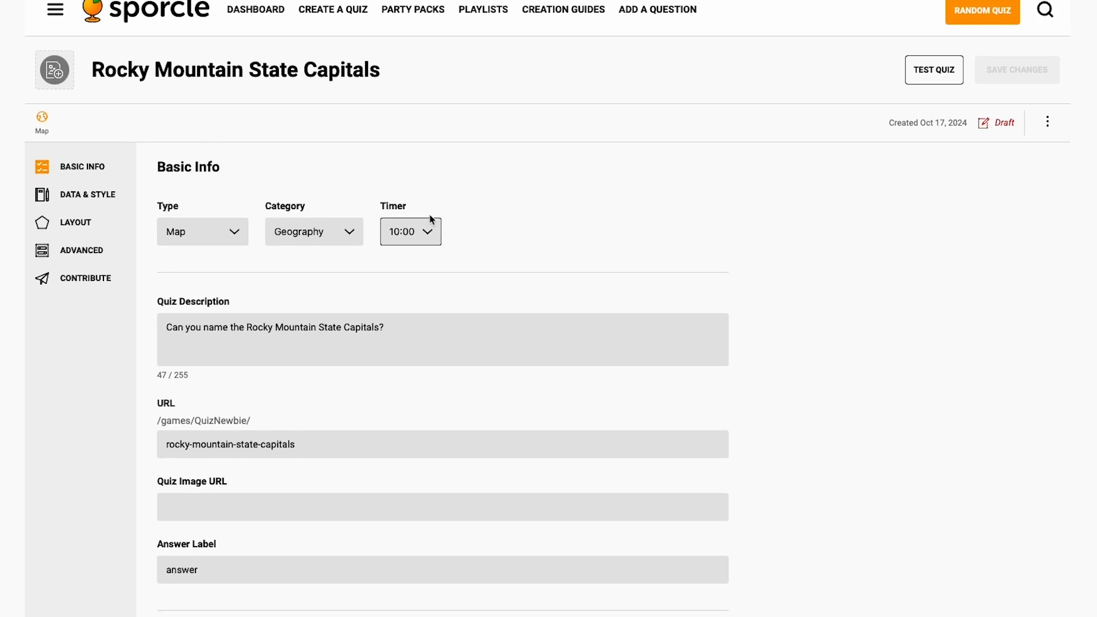
click(434, 235)
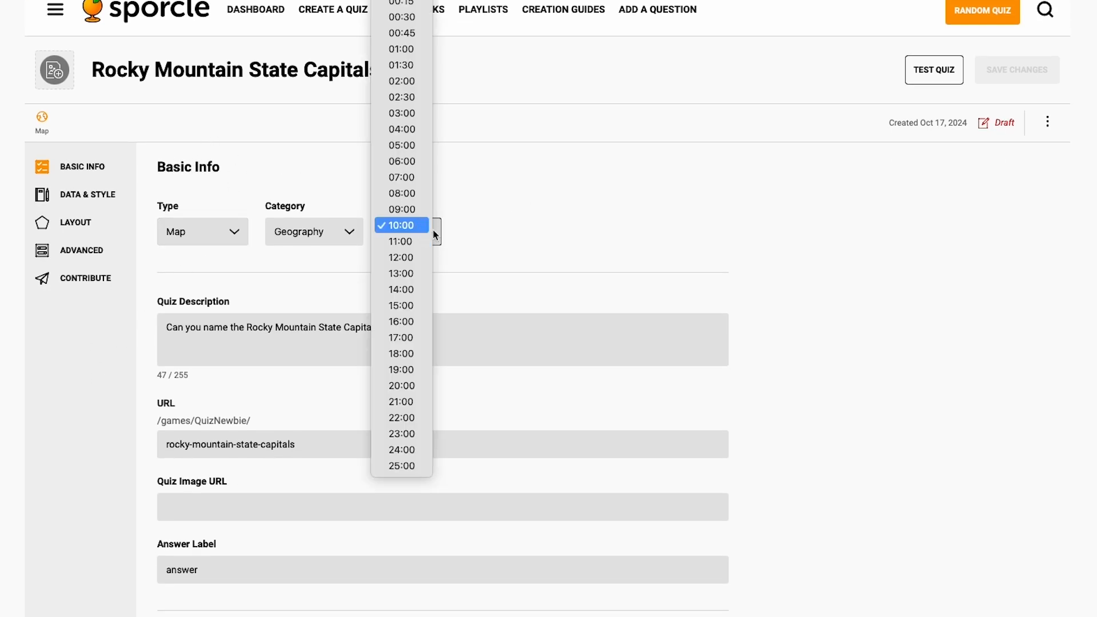
click(413, 195)
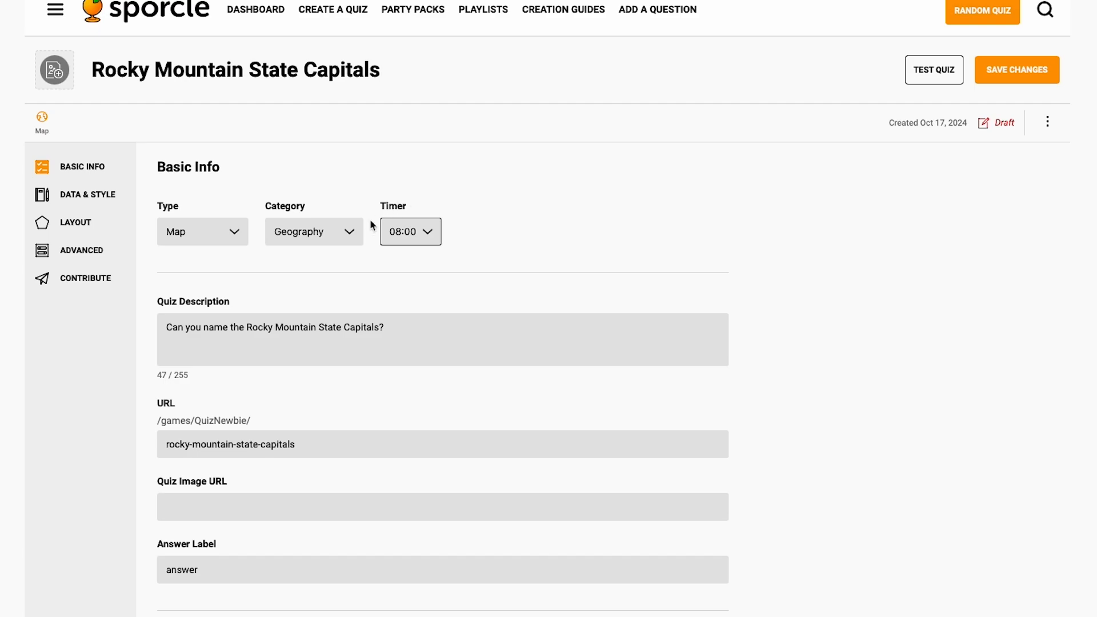
Reword the quiz description to "Can you name the capital cities of the US states that contain some portion of the Rocky Mountains?"
click(245, 328)
text(capit)
text(al cities of the US states)
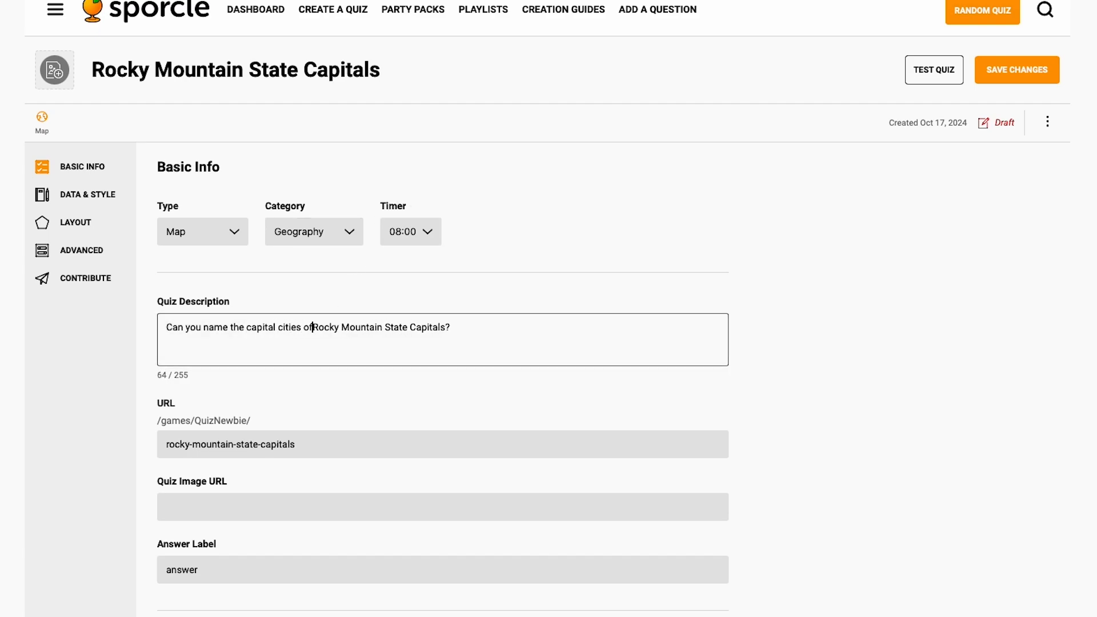
text( that contain some portion)
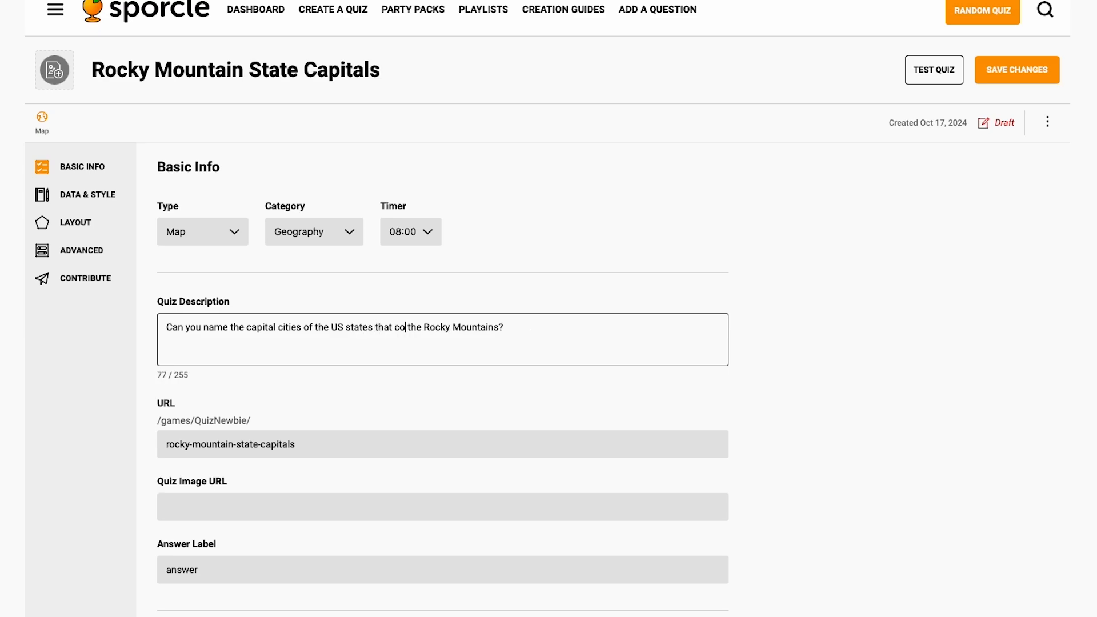
text( of)
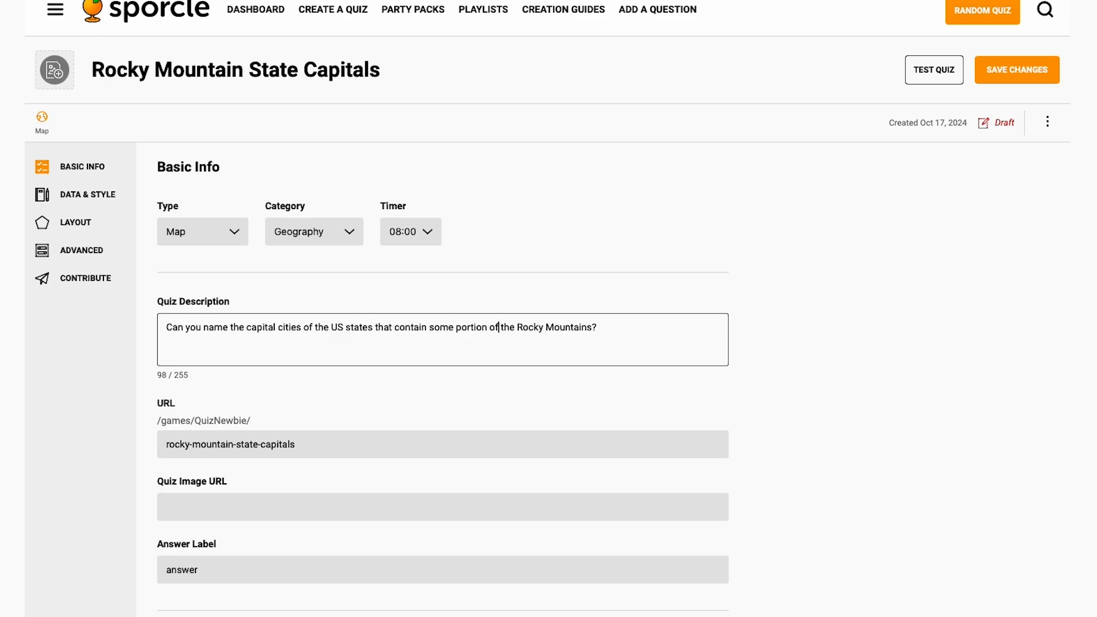
click(61, 389)
scroll(61, 390, down, 1)
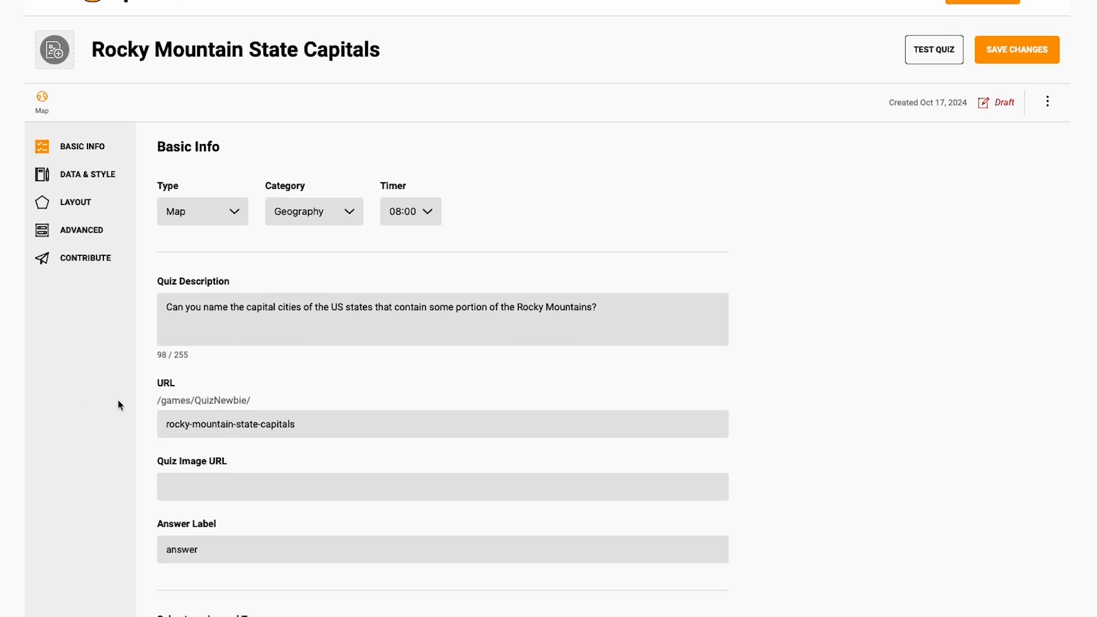
scroll(108, 394, down, 3)
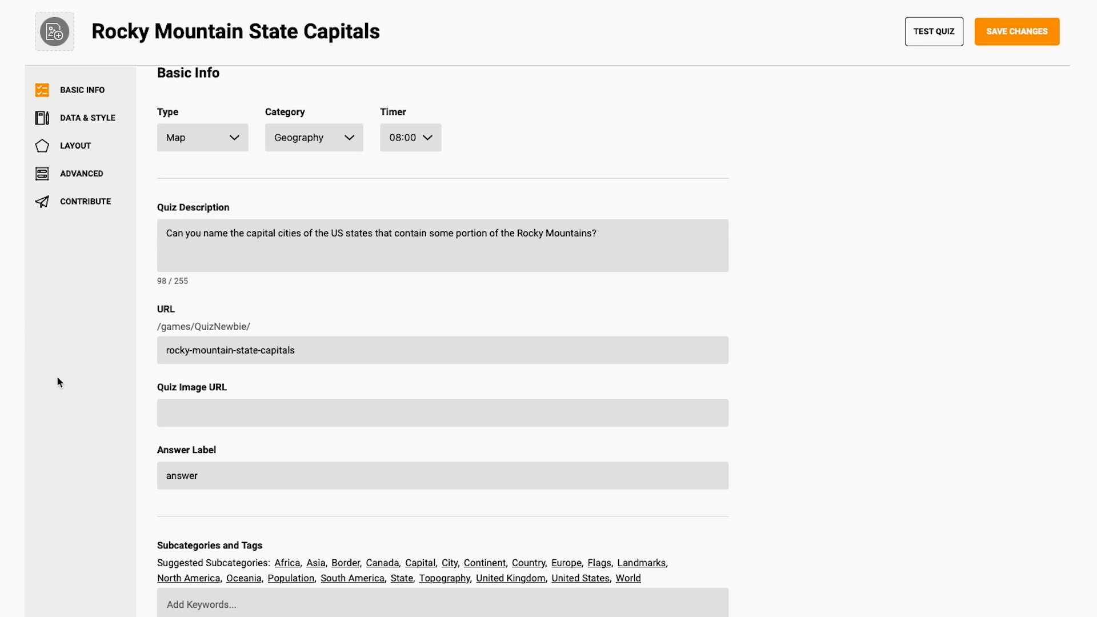
click(179, 415)
right_click(182, 420)
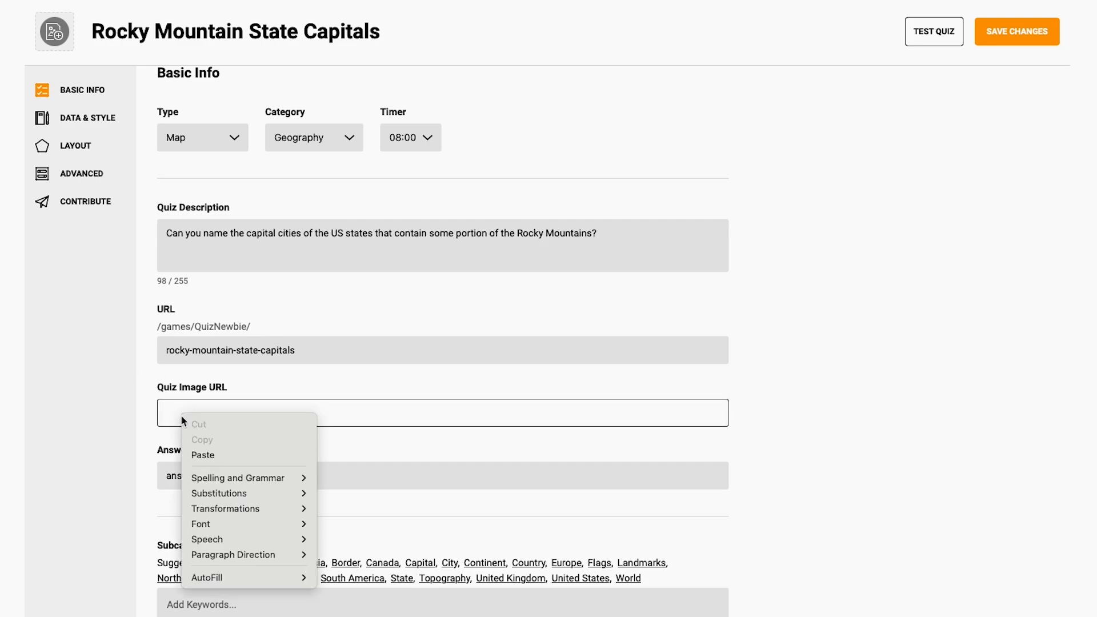
click(216, 454)
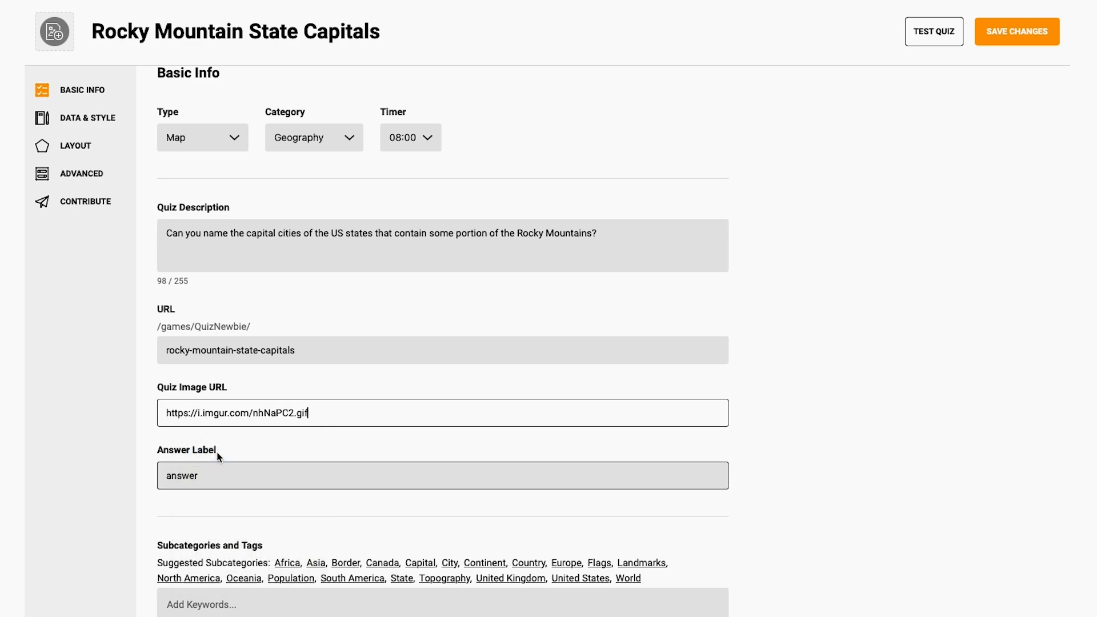
click(219, 473)
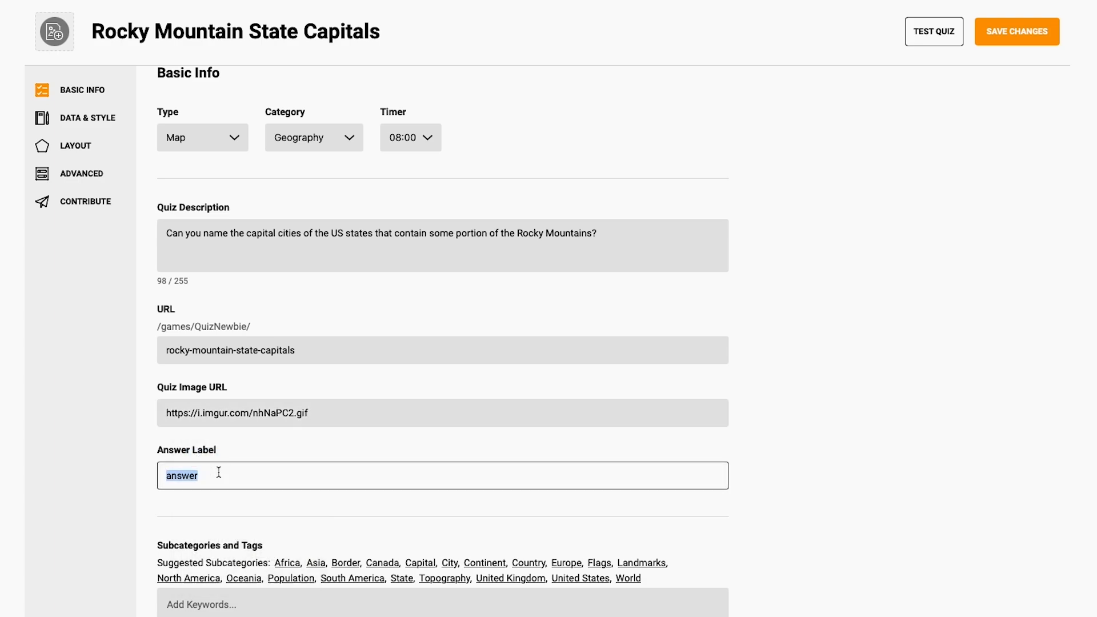
text(capitals)
Add the suggested subcategories Capital, City and United States plus the tag "mountains" to the quiz
scroll(428, 378, down, 3)
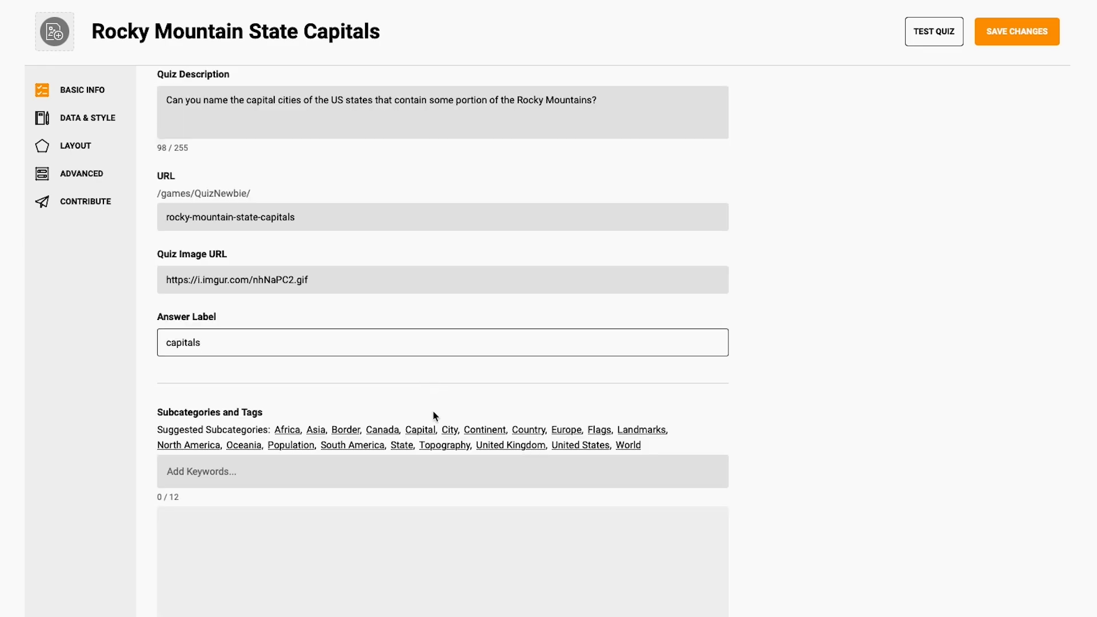
click(421, 430)
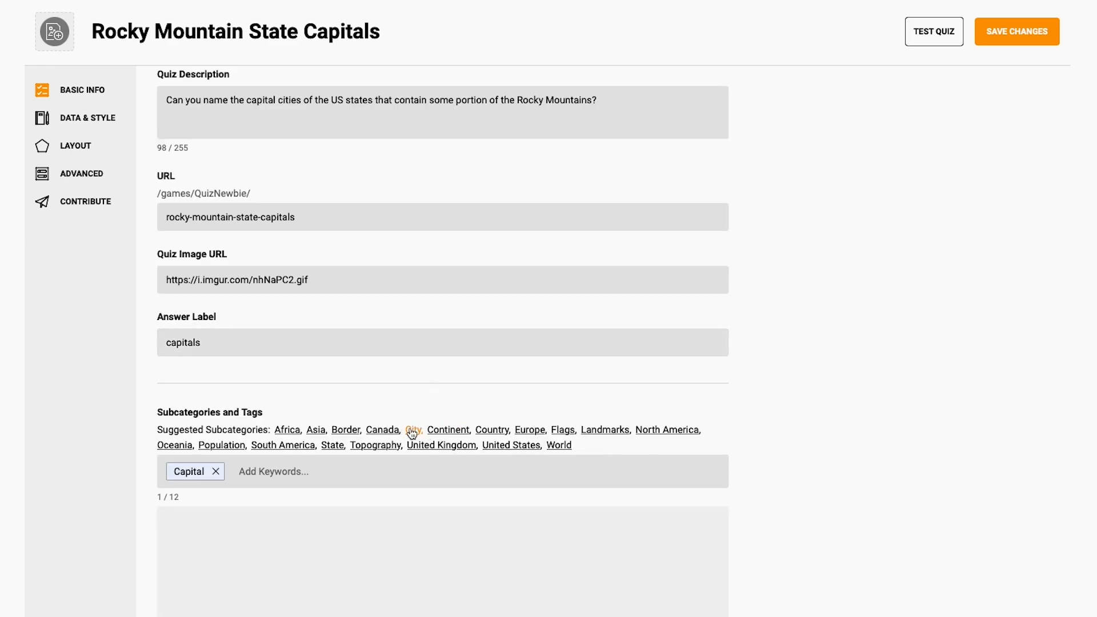
click(412, 430)
click(481, 448)
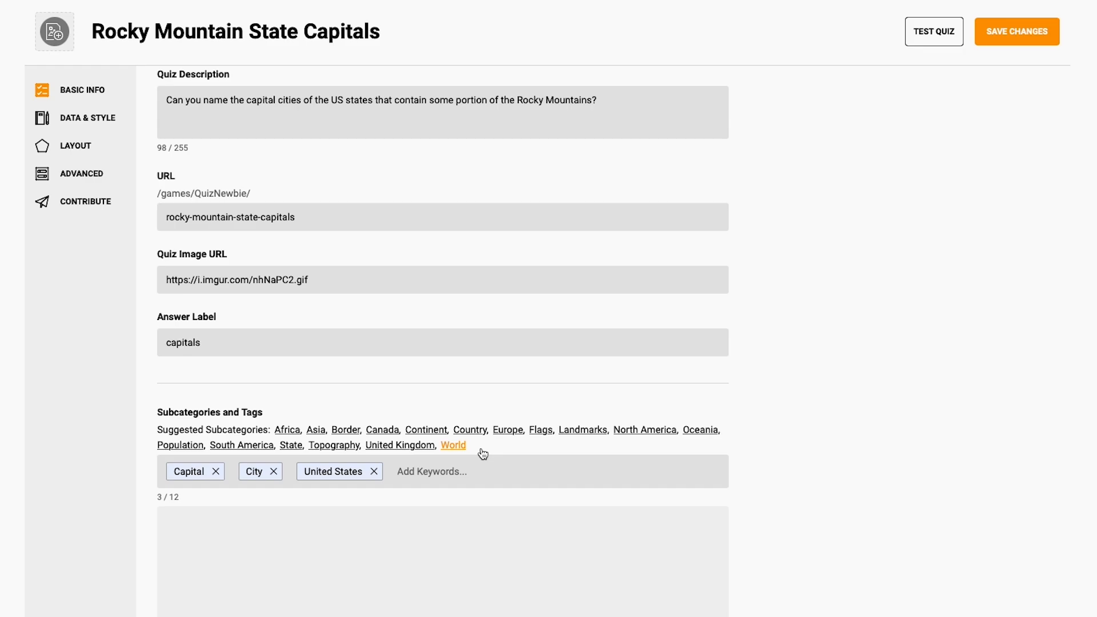
click(447, 468)
text(mountain)
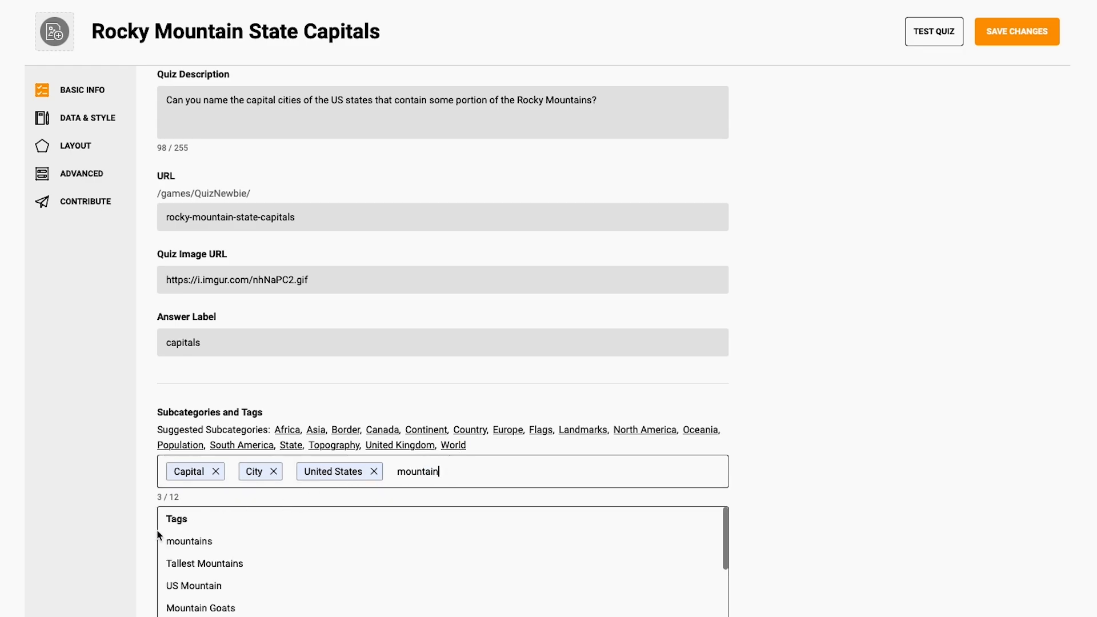
click(191, 541)
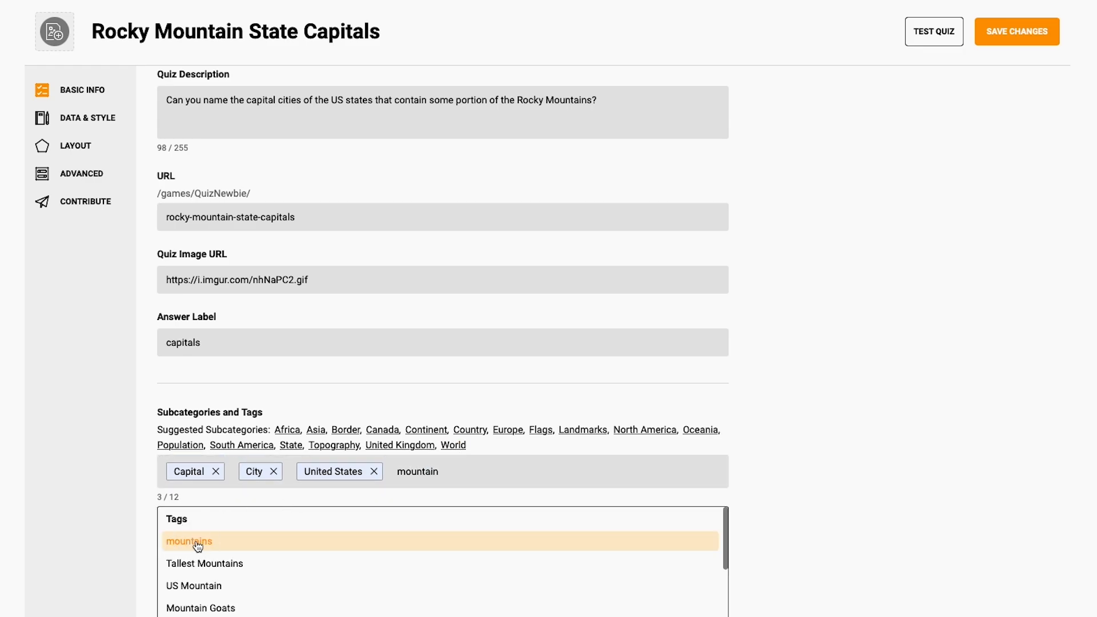
Upload mountains.jpeg from Downloads as the quiz icon, adjust its crop area and save the quiz changes
click(50, 34)
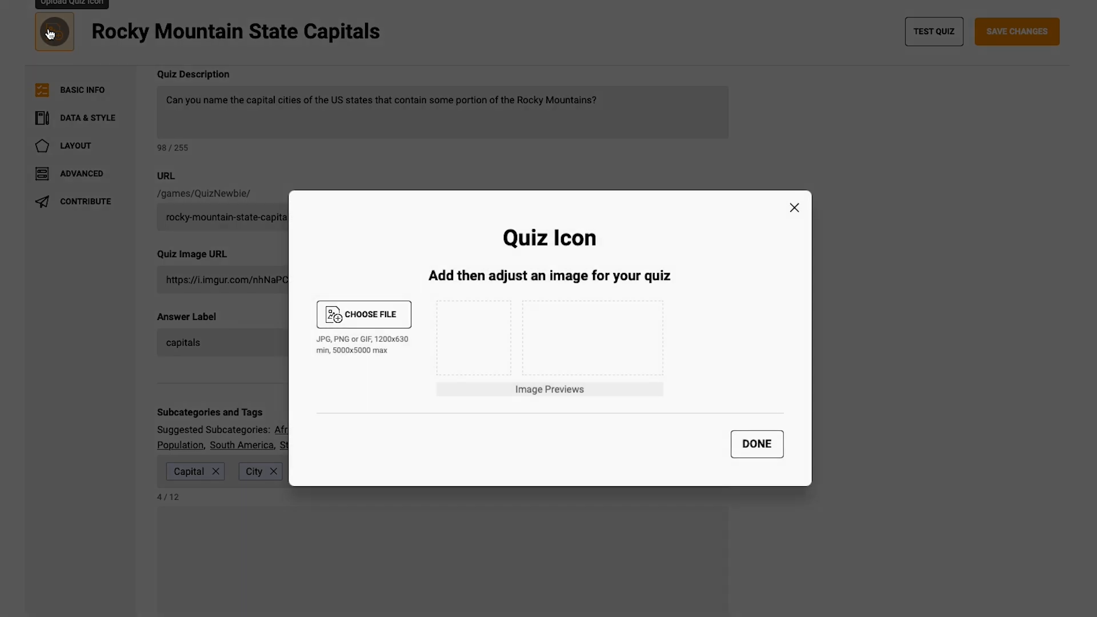
click(379, 319)
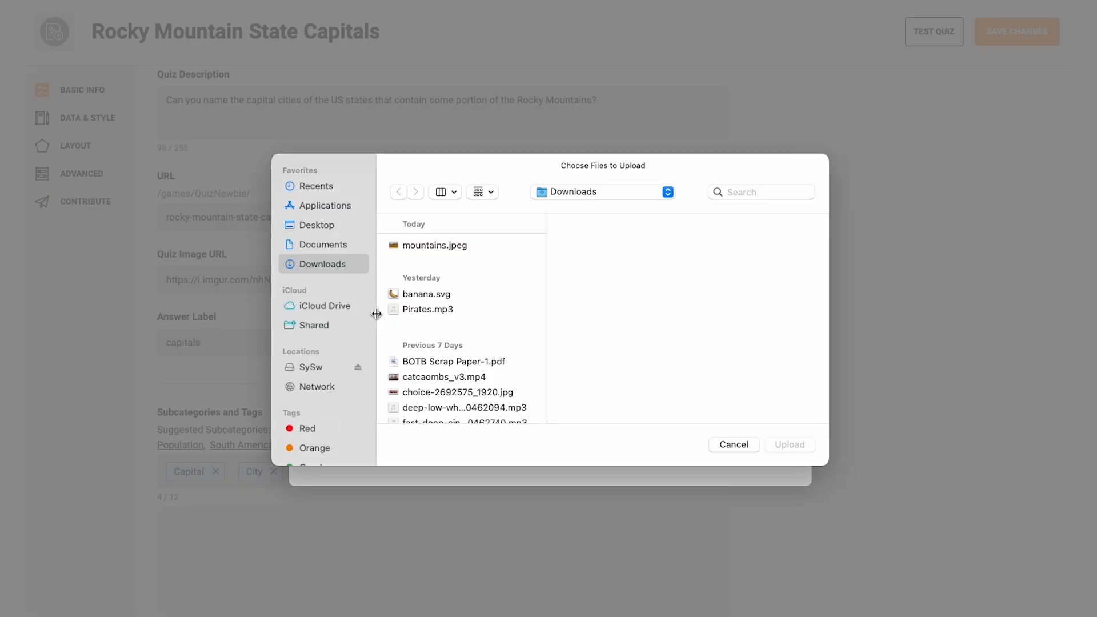
click(417, 245)
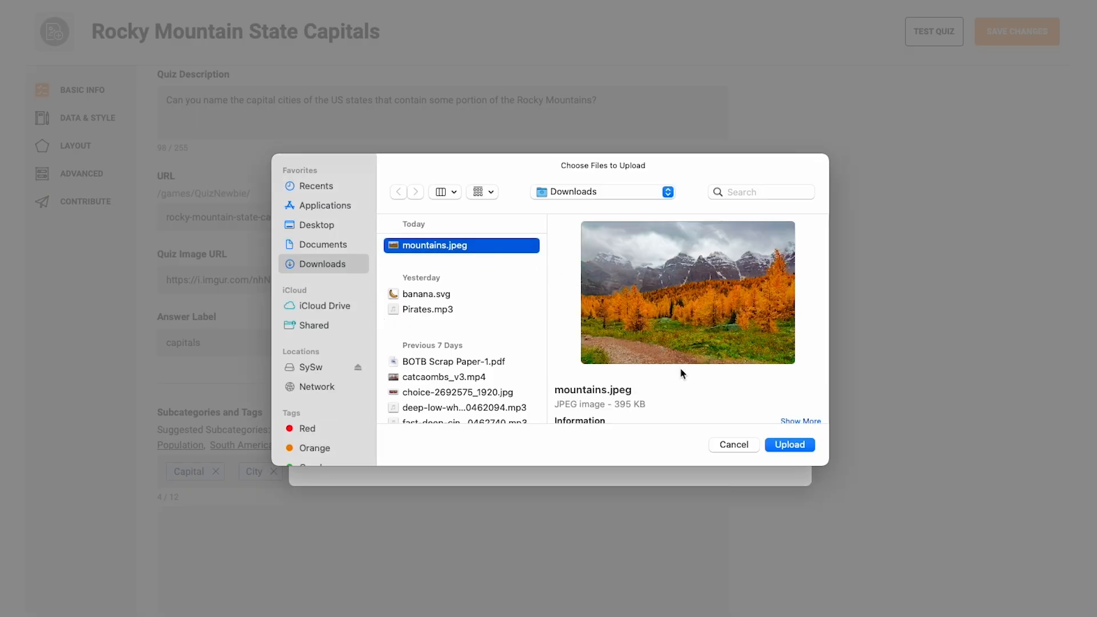
click(789, 445)
click(783, 446)
drag(667, 393, 729, 434)
drag(657, 366, 610, 386)
click(750, 510)
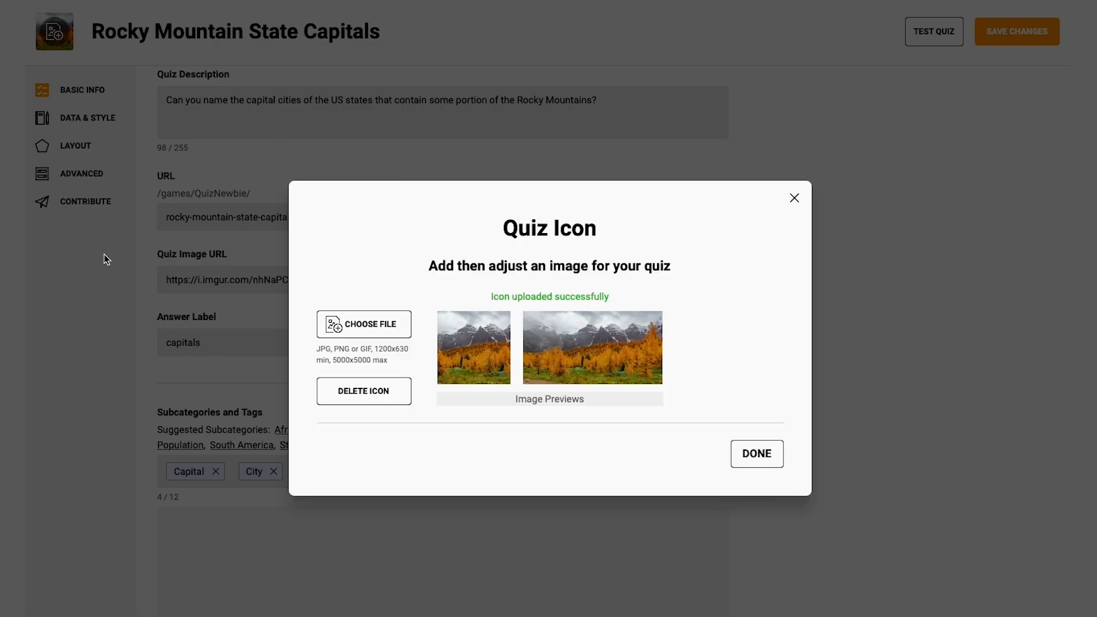
click(772, 457)
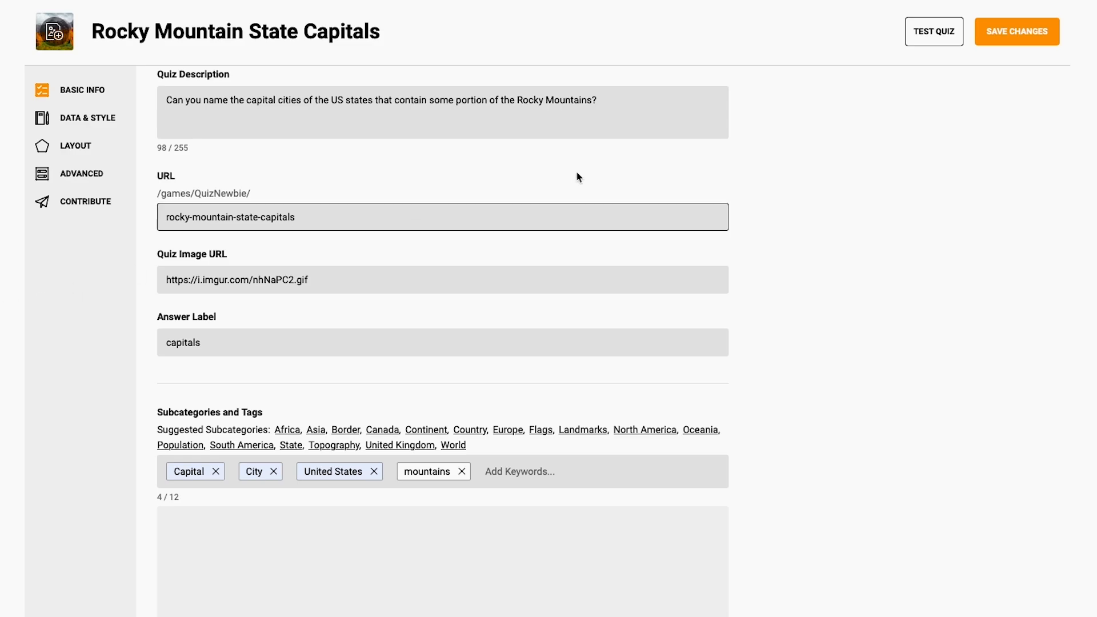
click(984, 37)
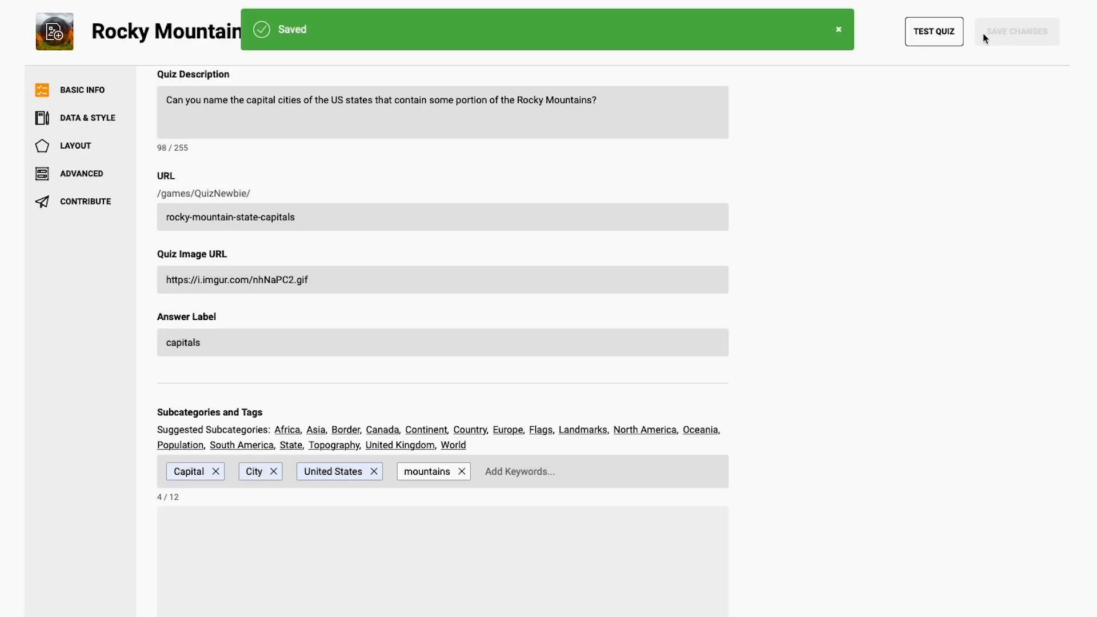
Open the quiz's data and style settings and compare the question list view with the table view
click(64, 125)
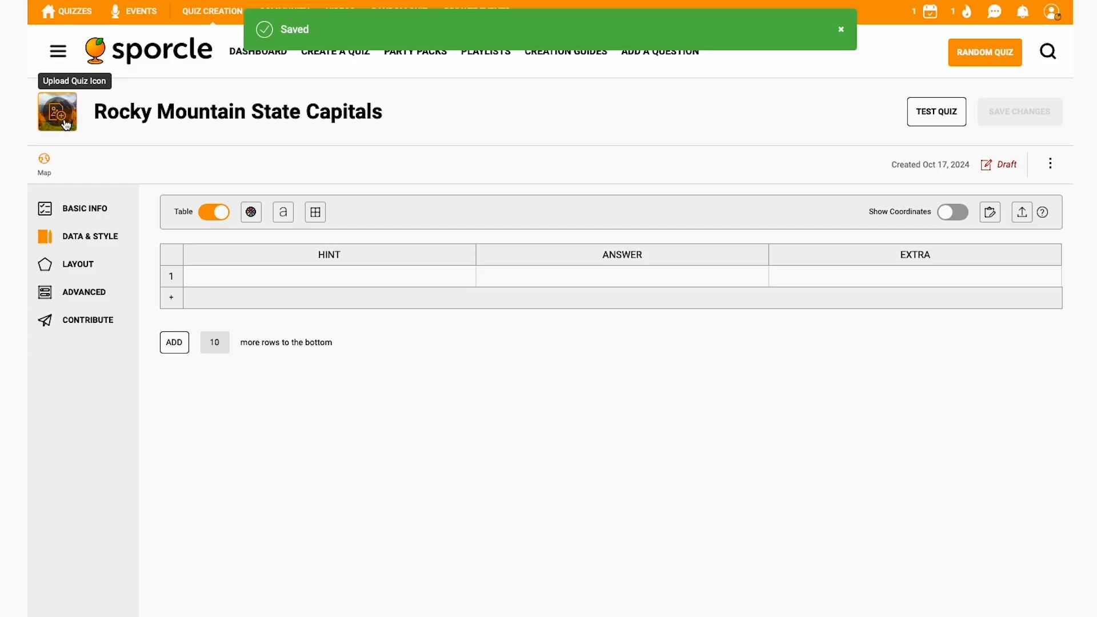
click(222, 218)
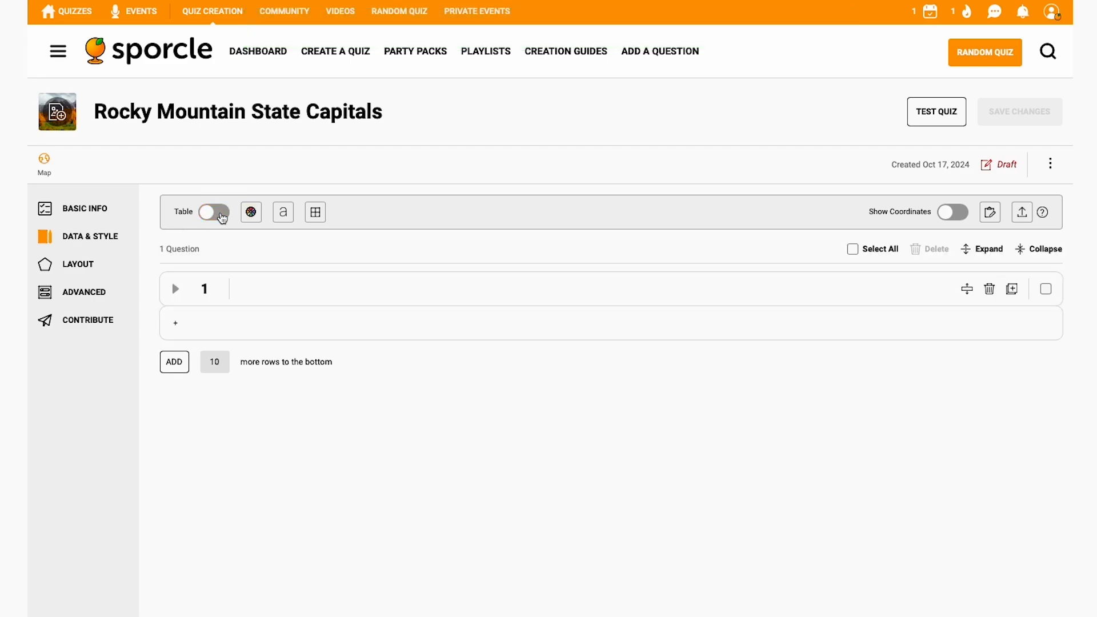
click(223, 218)
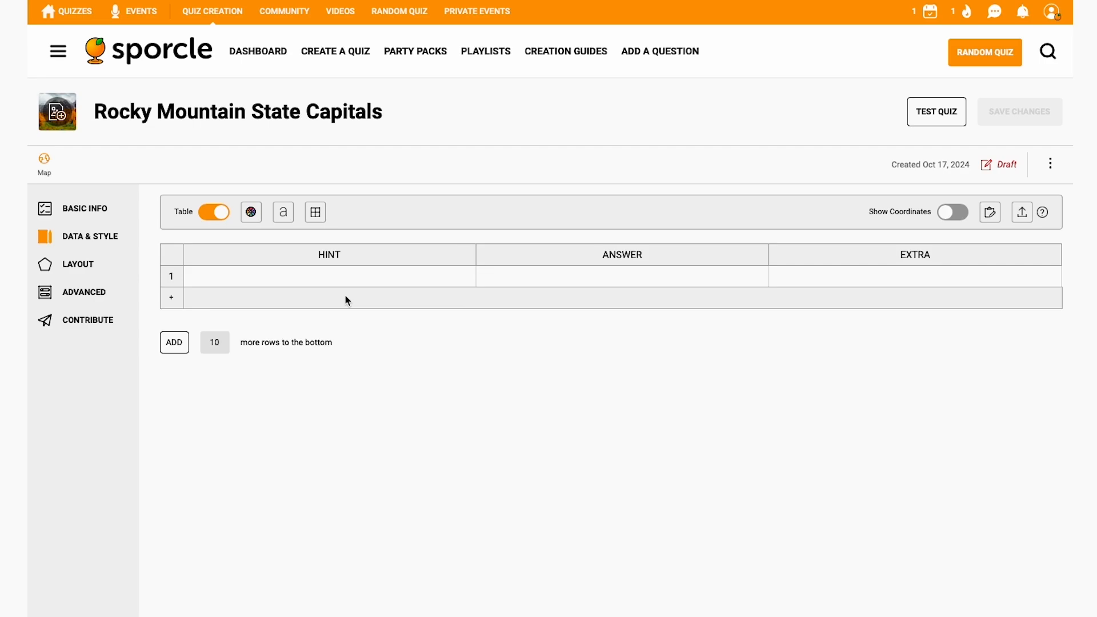
Add 5 more rows to the bottom of the quiz data table
click(221, 341)
key(BackSpace)
key(BackSpace)
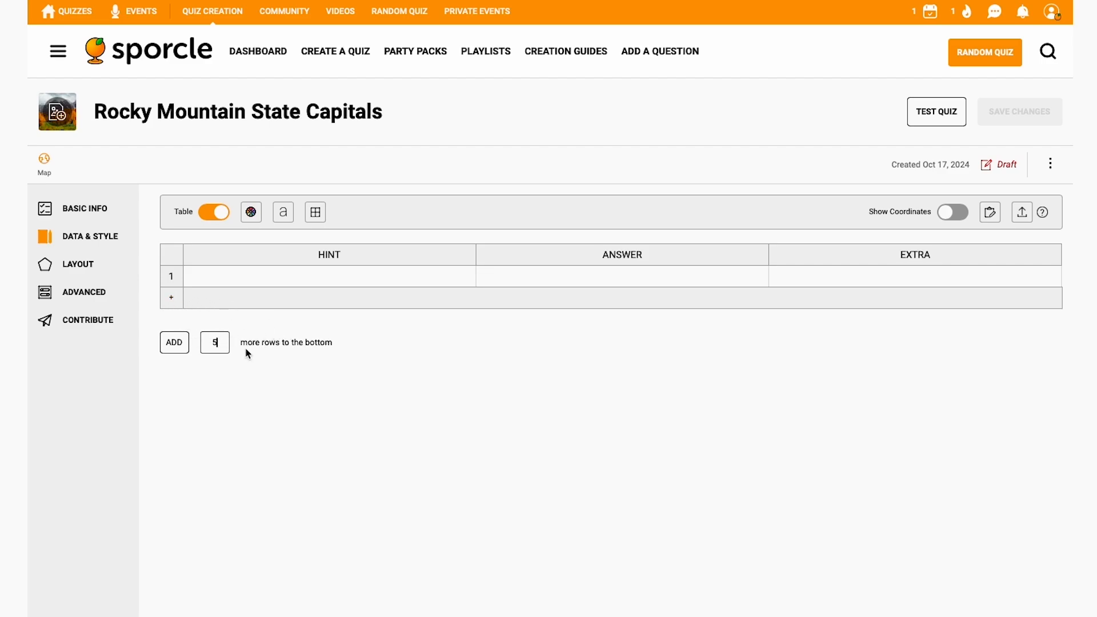
click(178, 347)
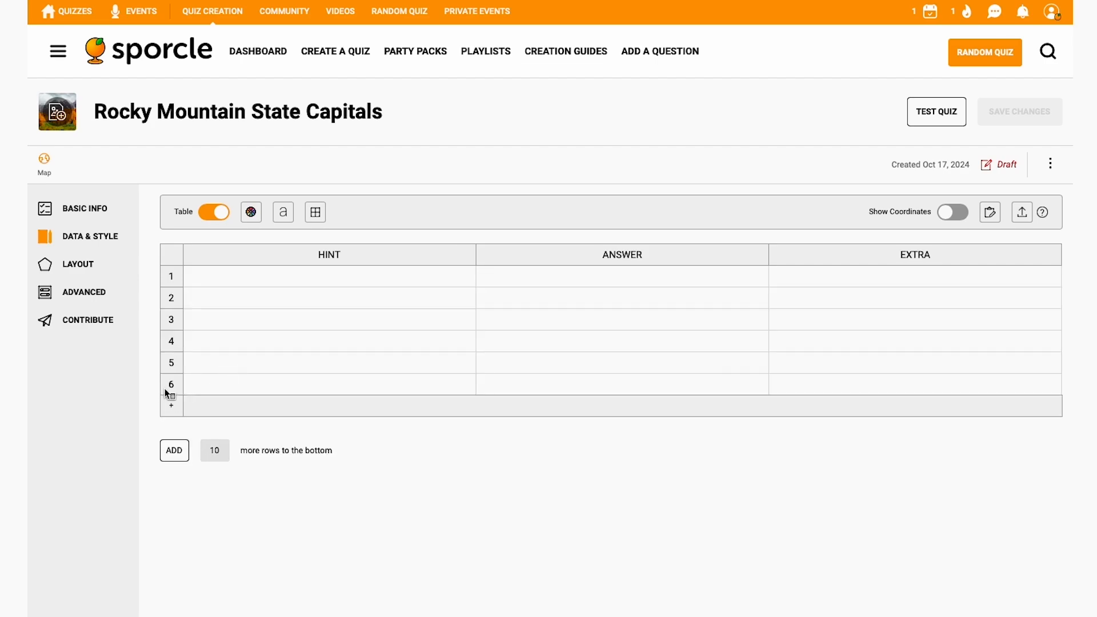
Enter "Denver, CO/Denver", "Cheyenne, WY/Cheyenne" and "Salt Lake City, UT/Salt Lake City" as answers 1 to 3
click(563, 278)
text(Denver, CO/)
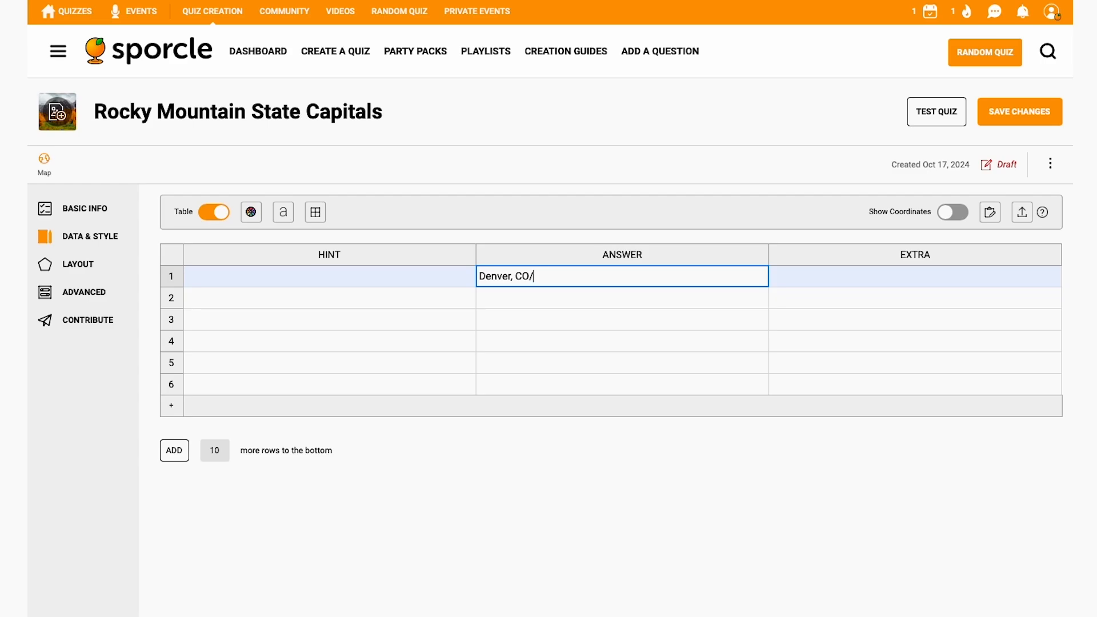
text(enver)
key(Return)
text(Cheyenne, WY/Cheyenne)
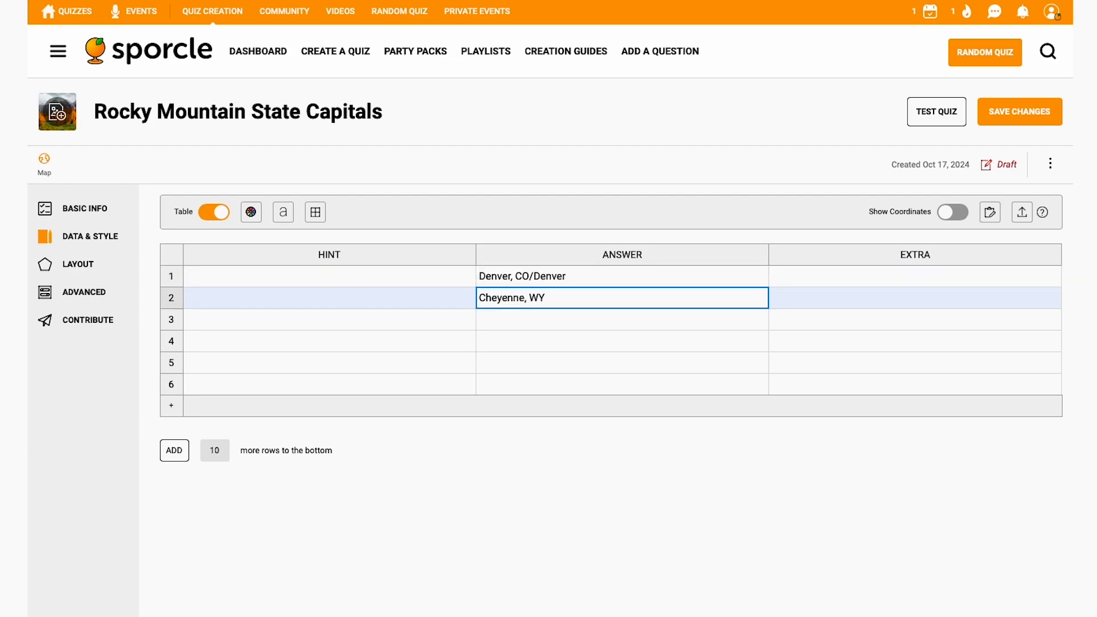
key(Return)
text(Salt Lake City, UT/Salt Lake City)
Enter "Santa Fe, NM/Santa Fe", "Helena, MT/Helena" and "Boise, ID/Boise" as answers 4 to 6
key(Return)
text(Santa Fe, NM/Santa Fe)
key(Return)
text(Helena, MT/Helena)
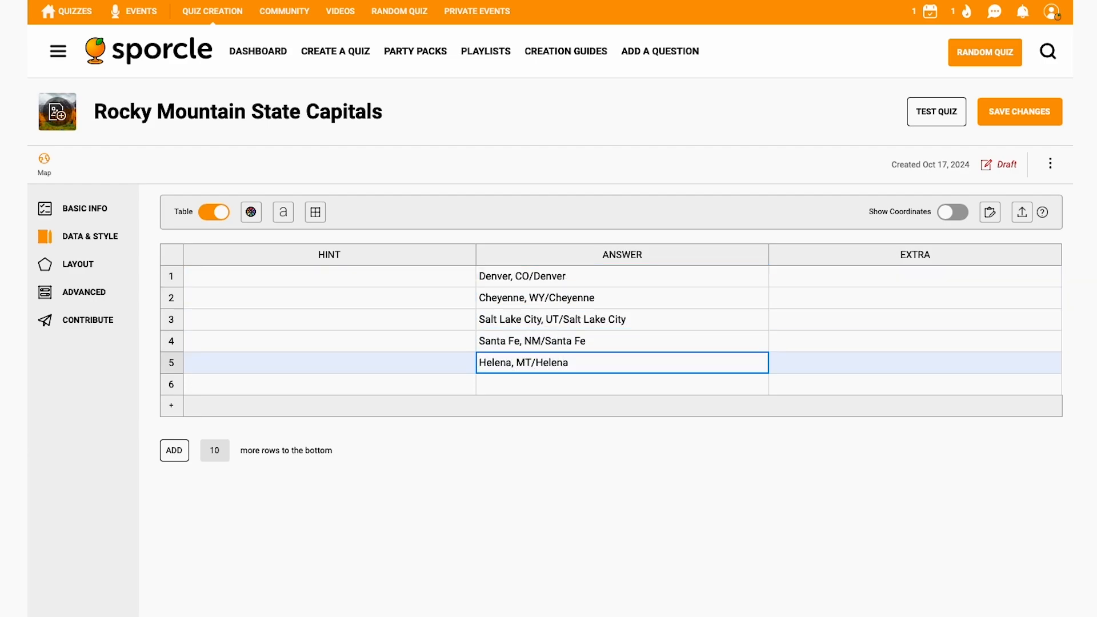
key(Return)
text(Boise, ID/Boise)
click(284, 156)
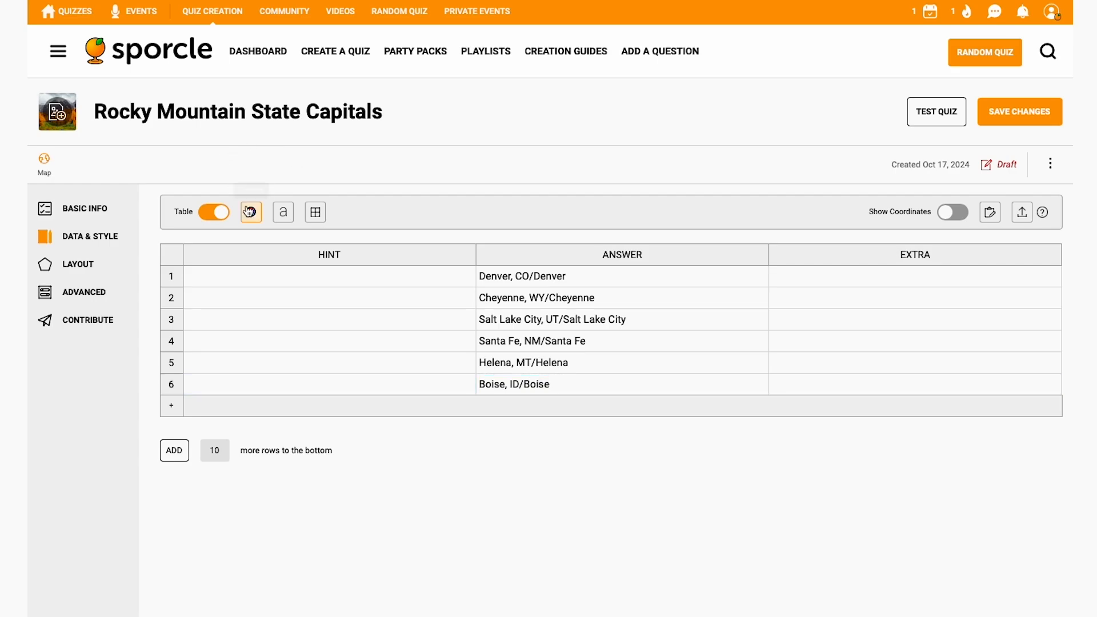
Examine the font size options for the text labels and the hint and answer coordinate columns
click(284, 216)
click(337, 286)
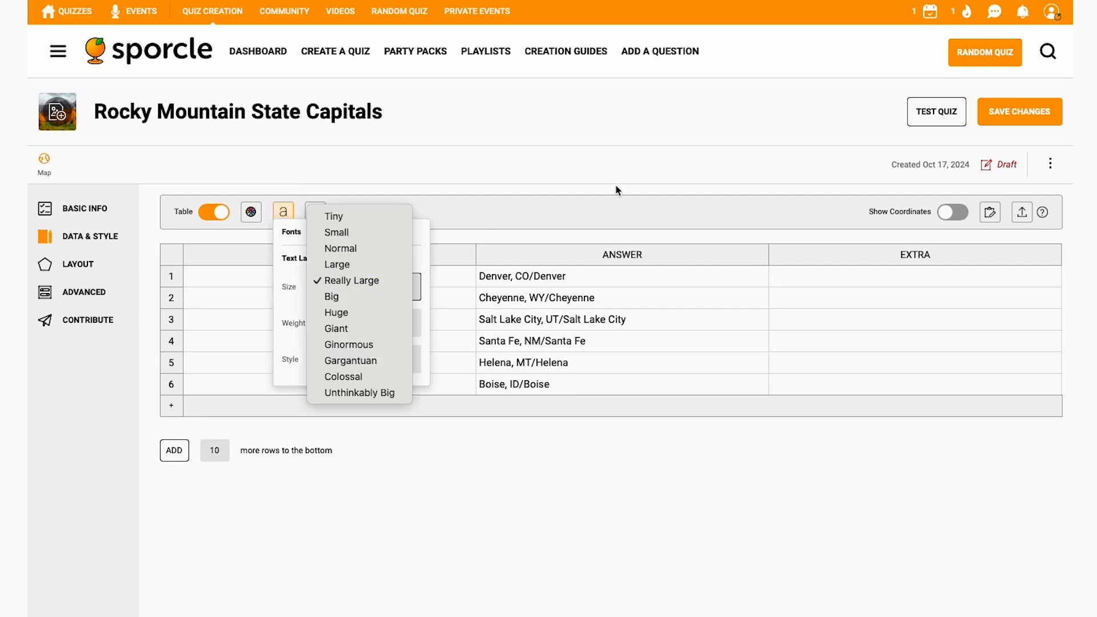
click(949, 217)
click(951, 213)
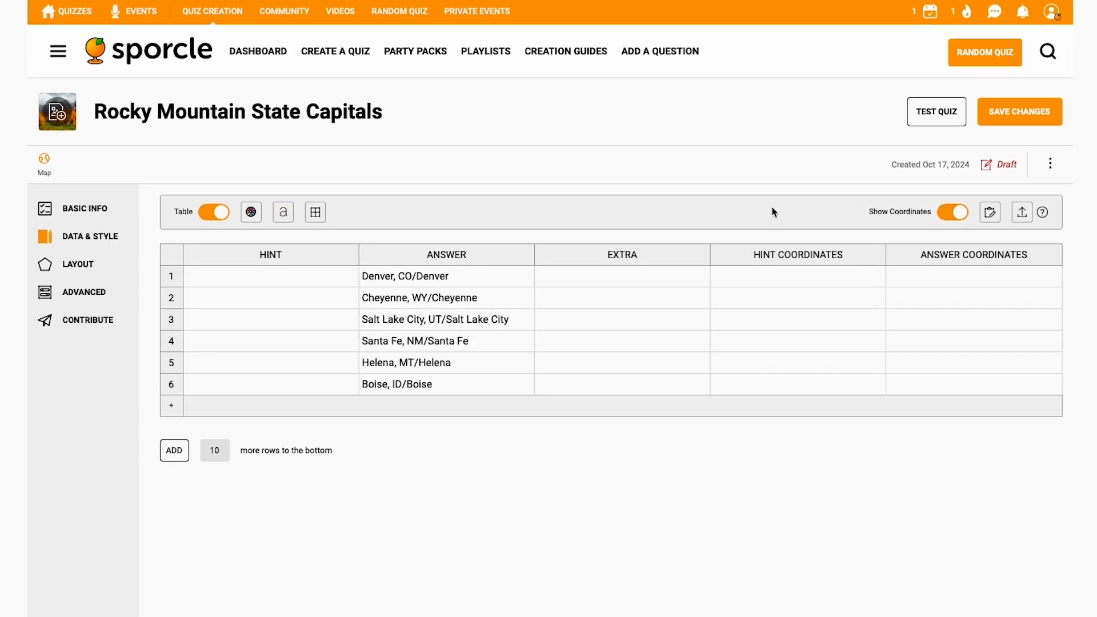
click(953, 213)
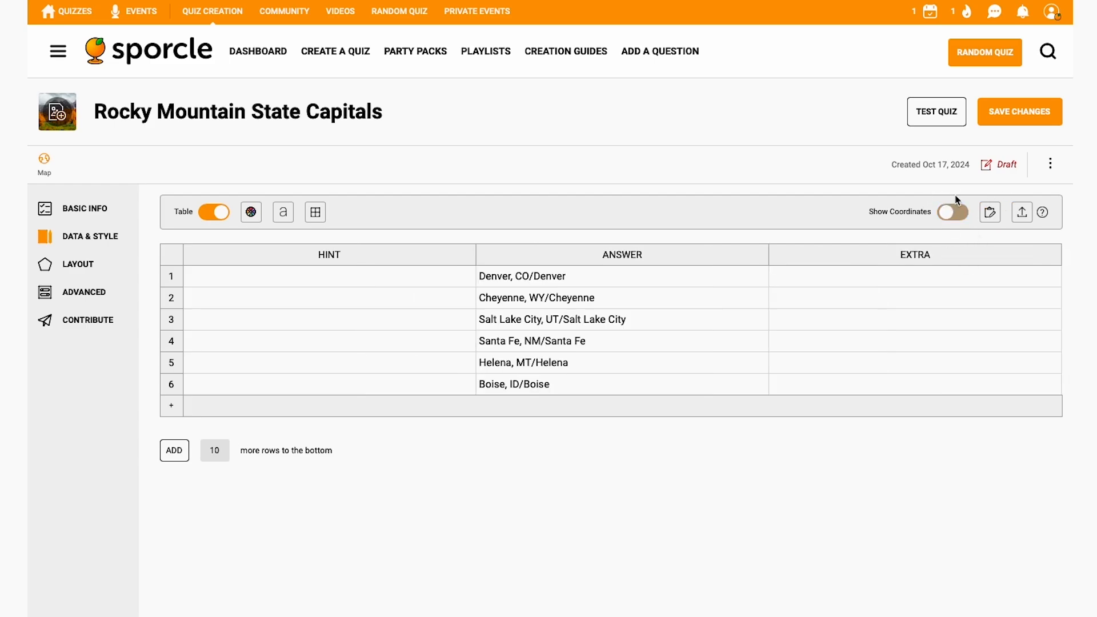
Save the answers and place all six capital labels on their states in the map layout
click(1009, 125)
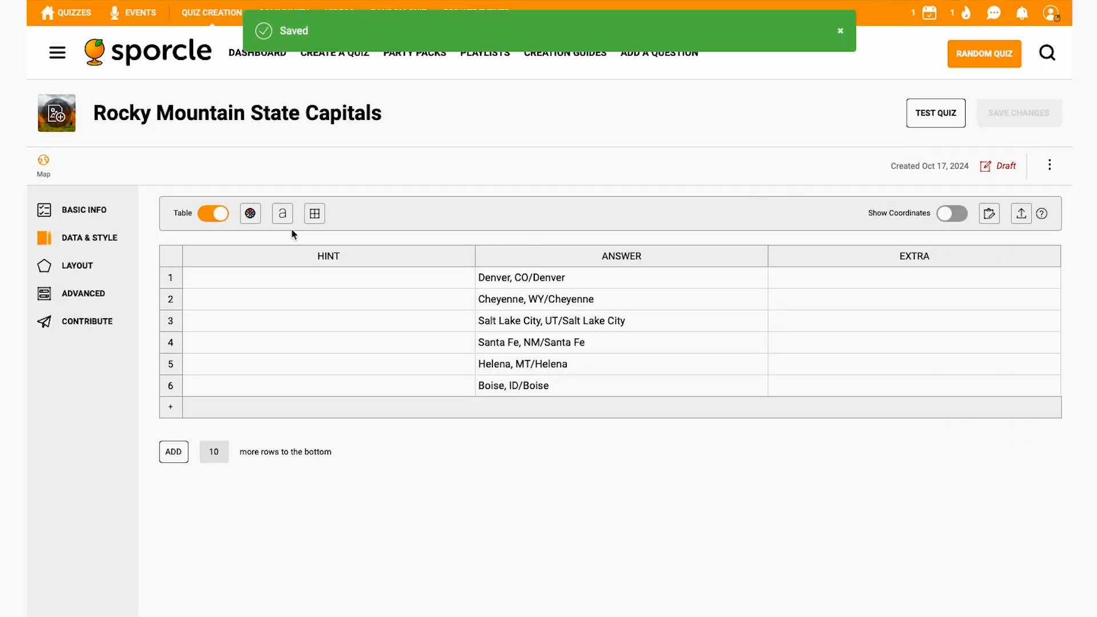
click(81, 263)
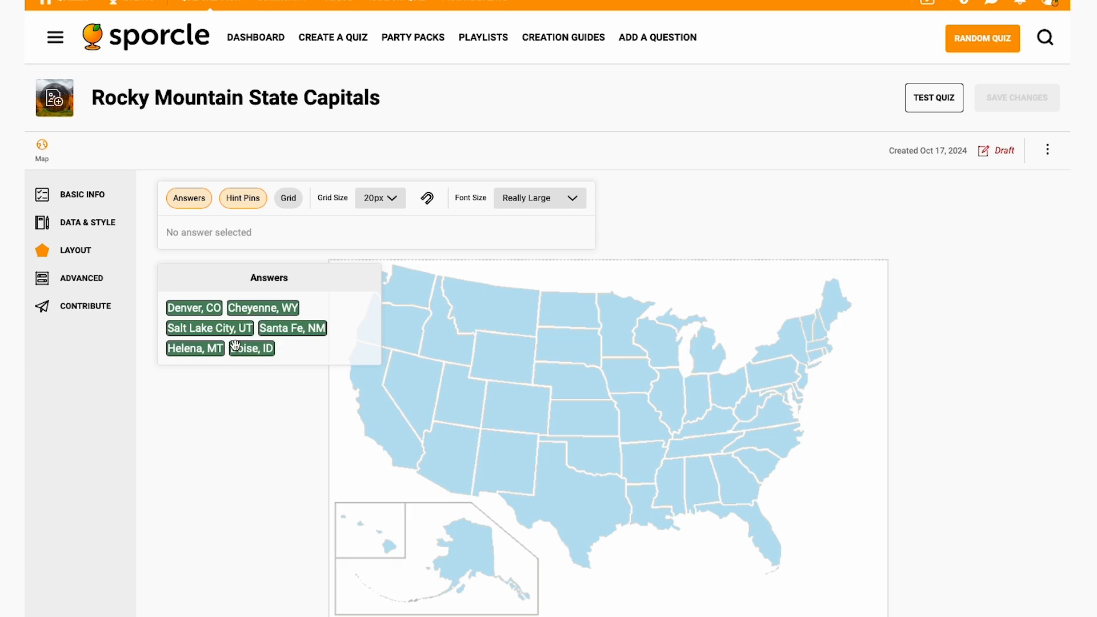
drag(213, 348, 505, 313)
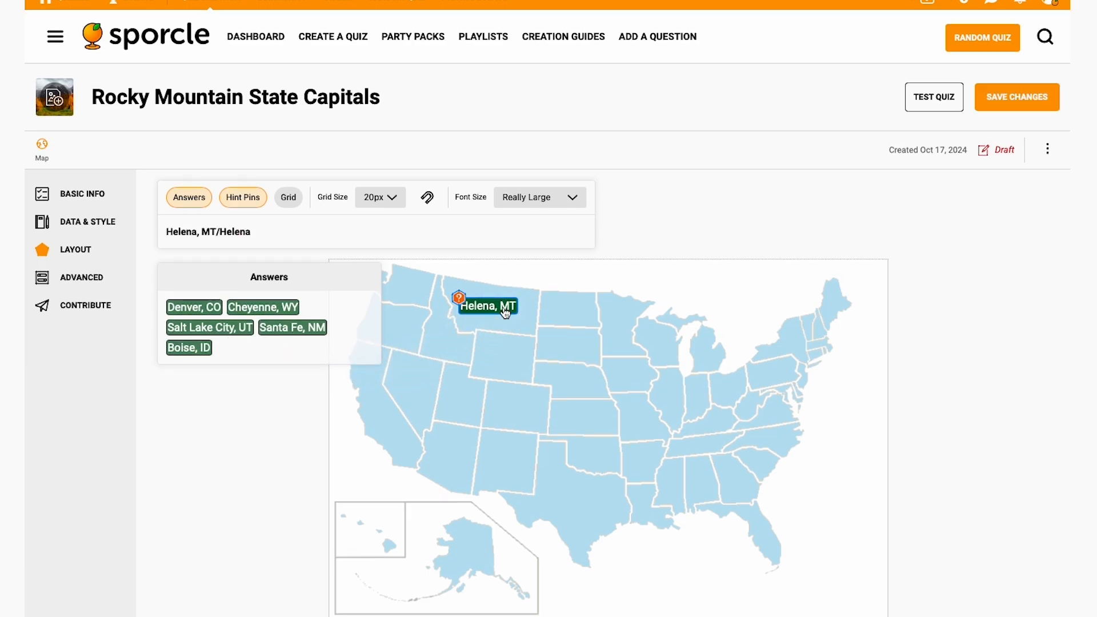
drag(189, 347, 446, 350)
drag(255, 311, 491, 366)
drag(182, 327, 480, 451)
drag(270, 307, 471, 404)
drag(195, 307, 522, 406)
drag(330, 345, 438, 322)
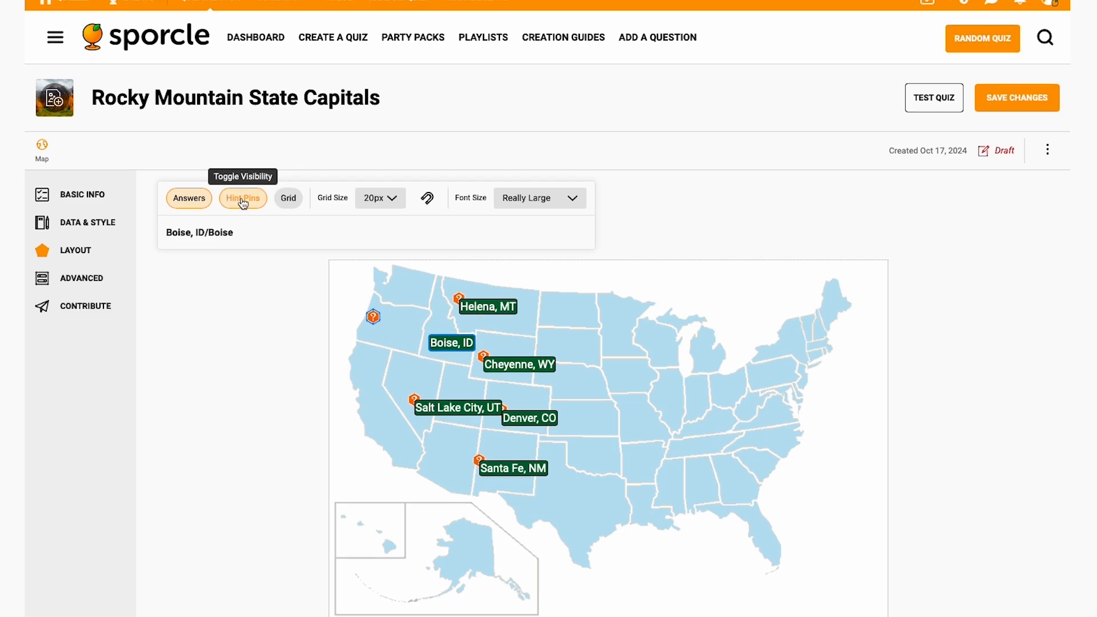
Hide the hint pins and fine-tune the positions of the Helena, Boise, Cheyenne and Salt Lake City labels
click(242, 200)
mouse_move(473, 307)
mouse_down()
mouse_move(469, 297)
mouse_move(482, 310)
mouse_up()
drag(452, 343, 442, 338)
drag(499, 365, 489, 361)
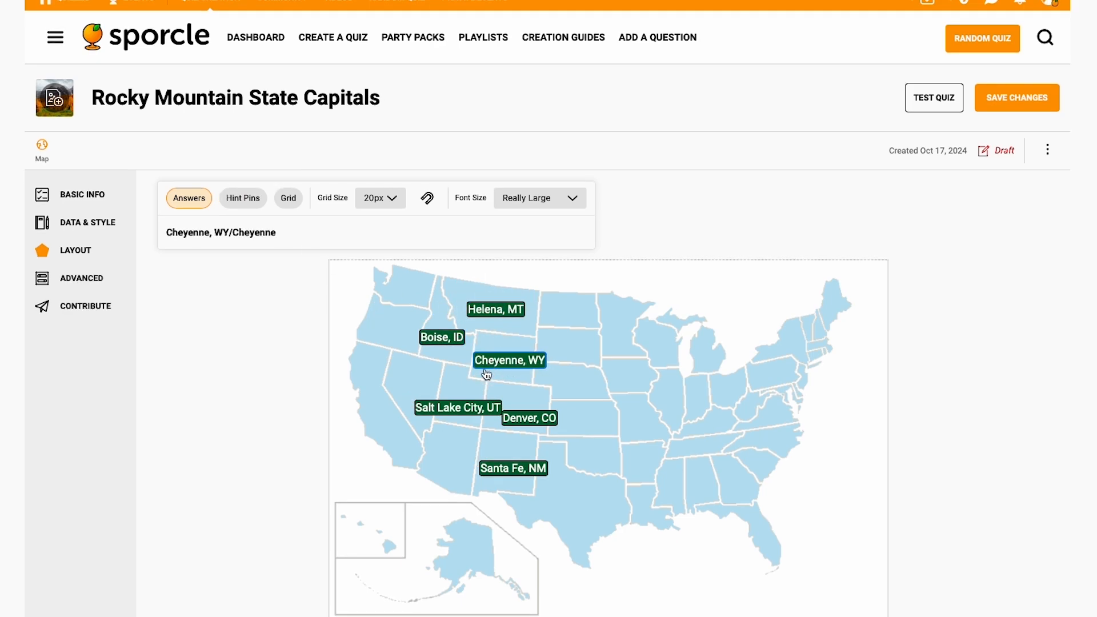
drag(473, 407, 469, 398)
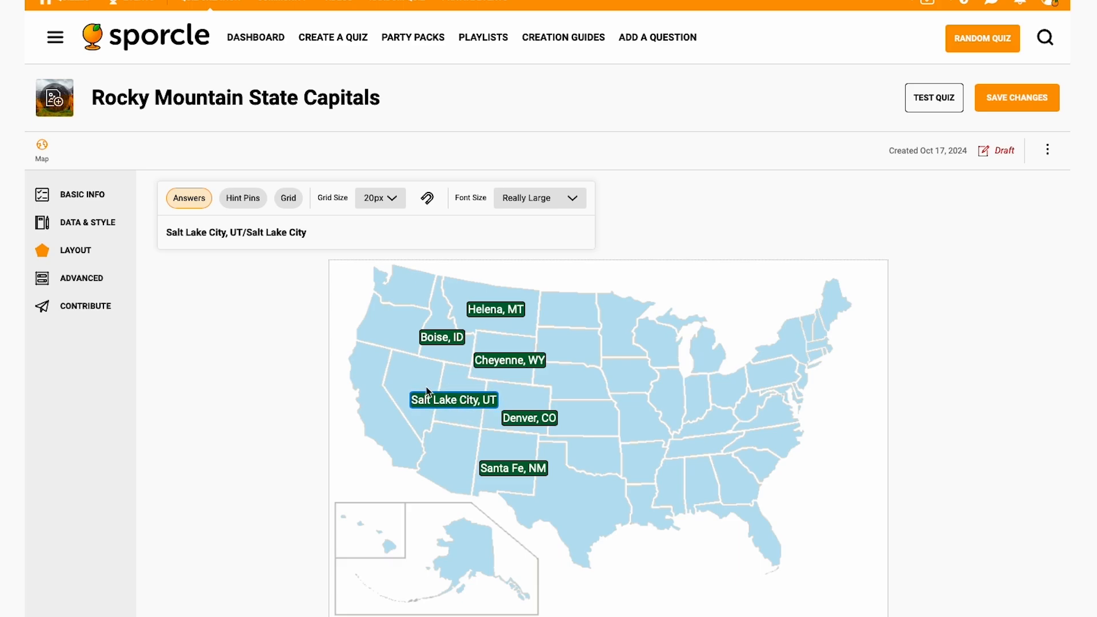
Try the layout grid at a 14px size, restore the size to 20px and hide the grid again
click(290, 204)
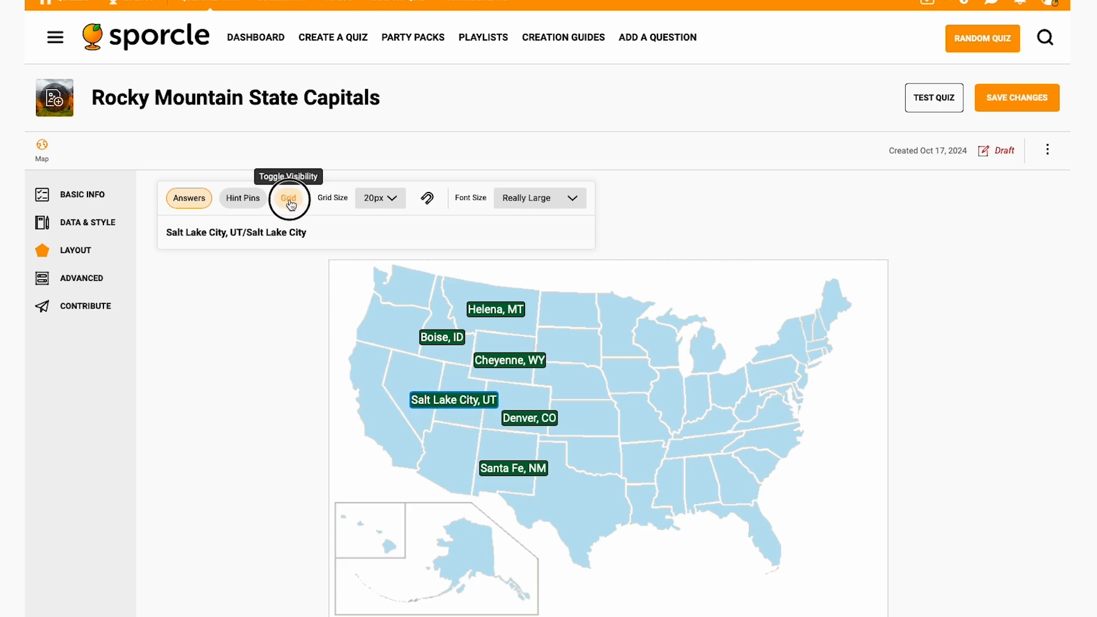
click(400, 206)
click(379, 107)
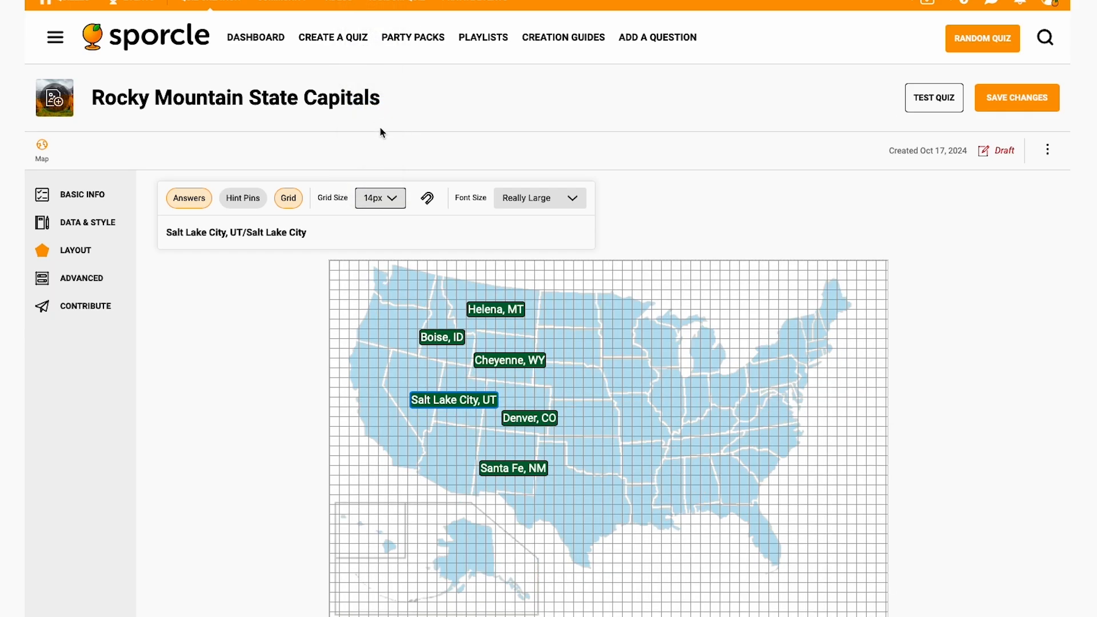
click(381, 201)
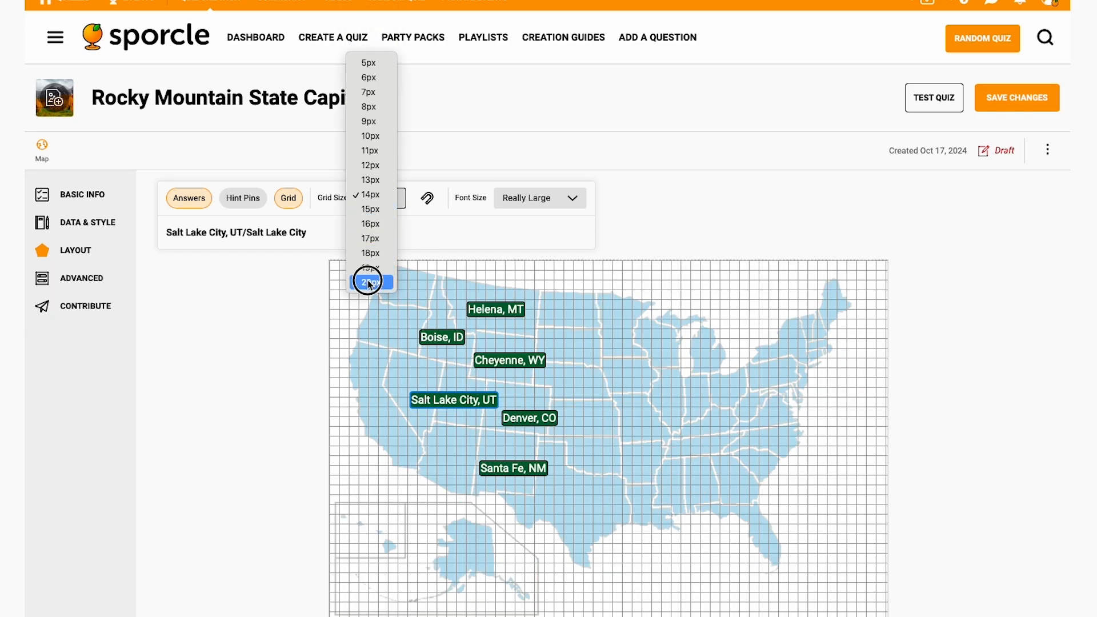
click(368, 277)
click(289, 204)
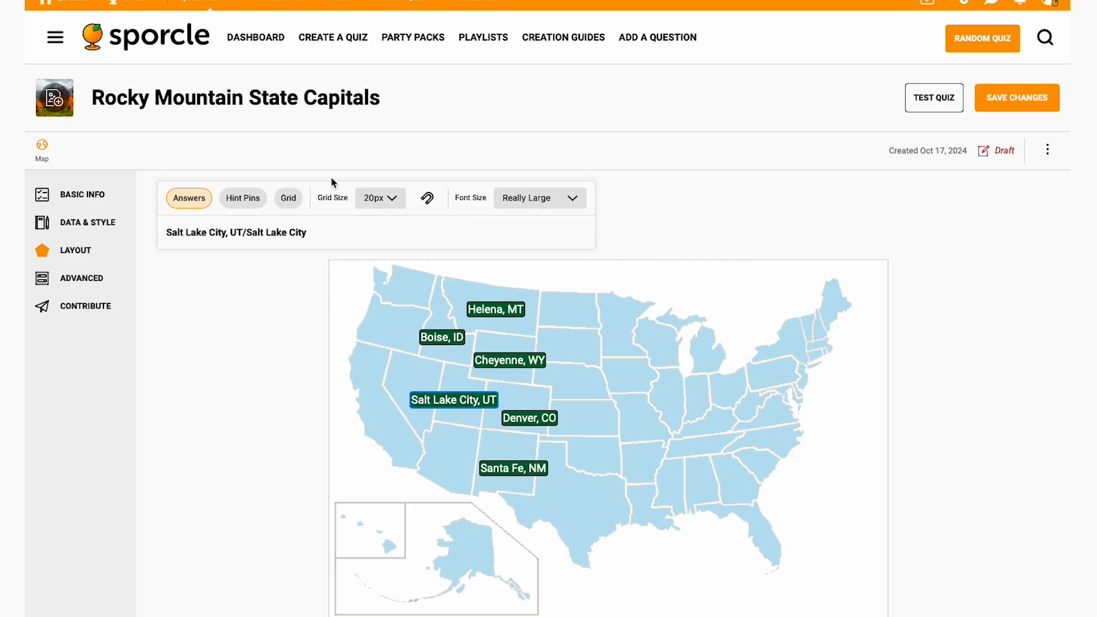
Save the map layout and turn on Draw Shapes in the quiz's advanced options
click(987, 92)
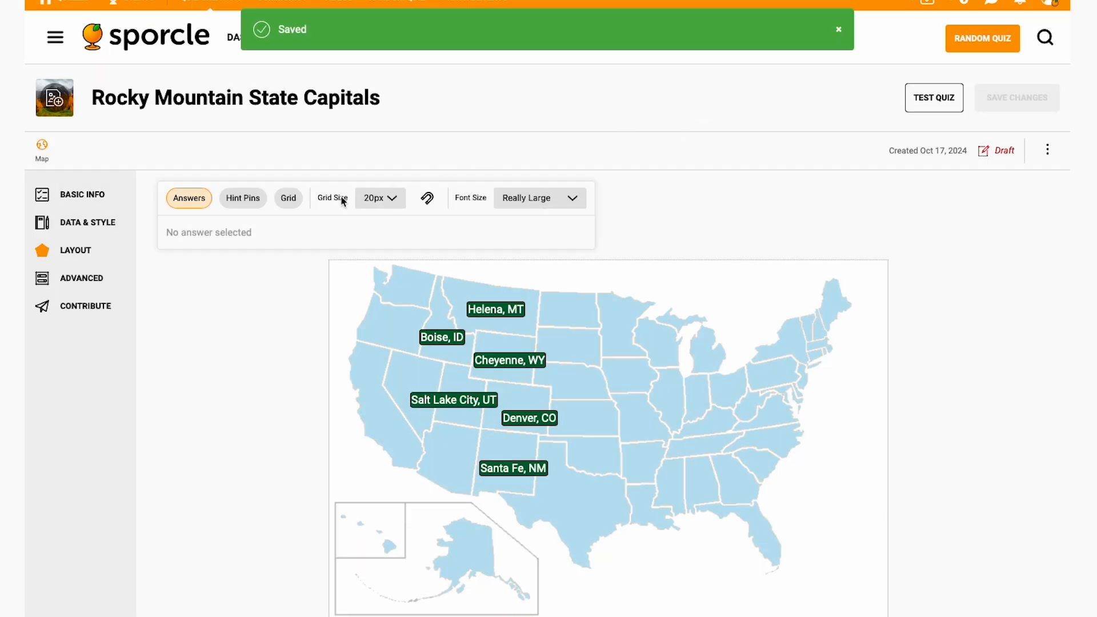
click(94, 279)
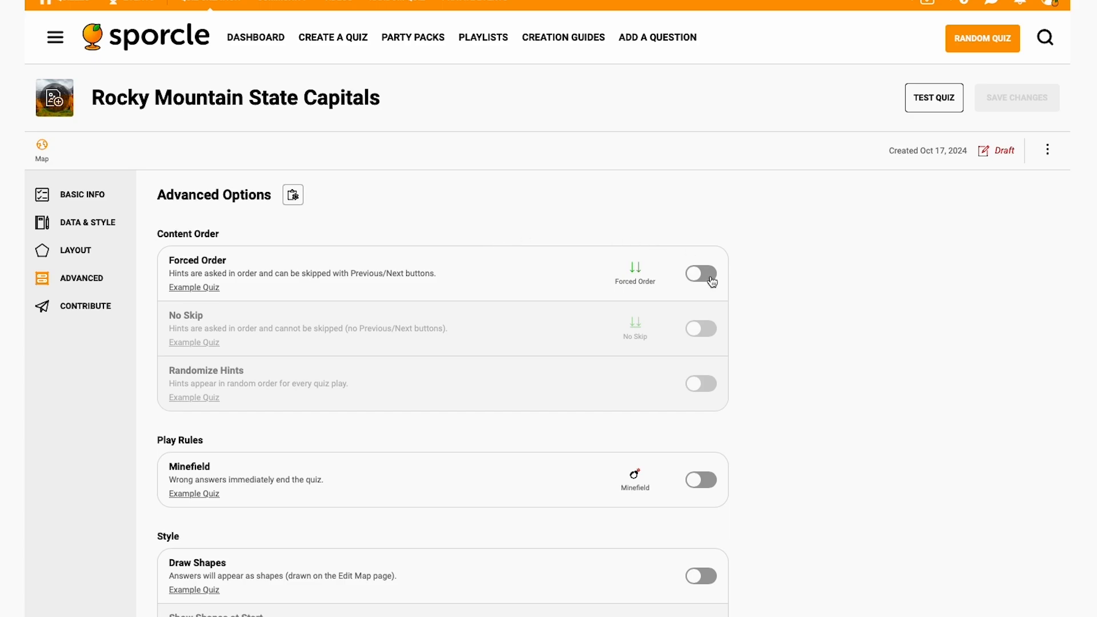
scroll(516, 273, down, 2)
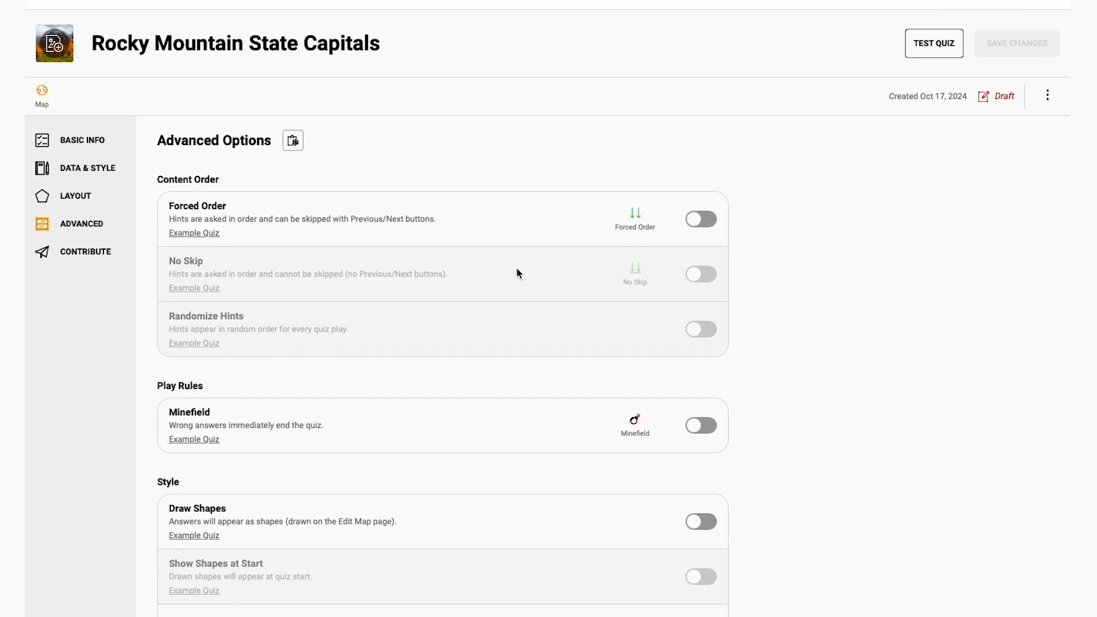
scroll(517, 269, down, 3)
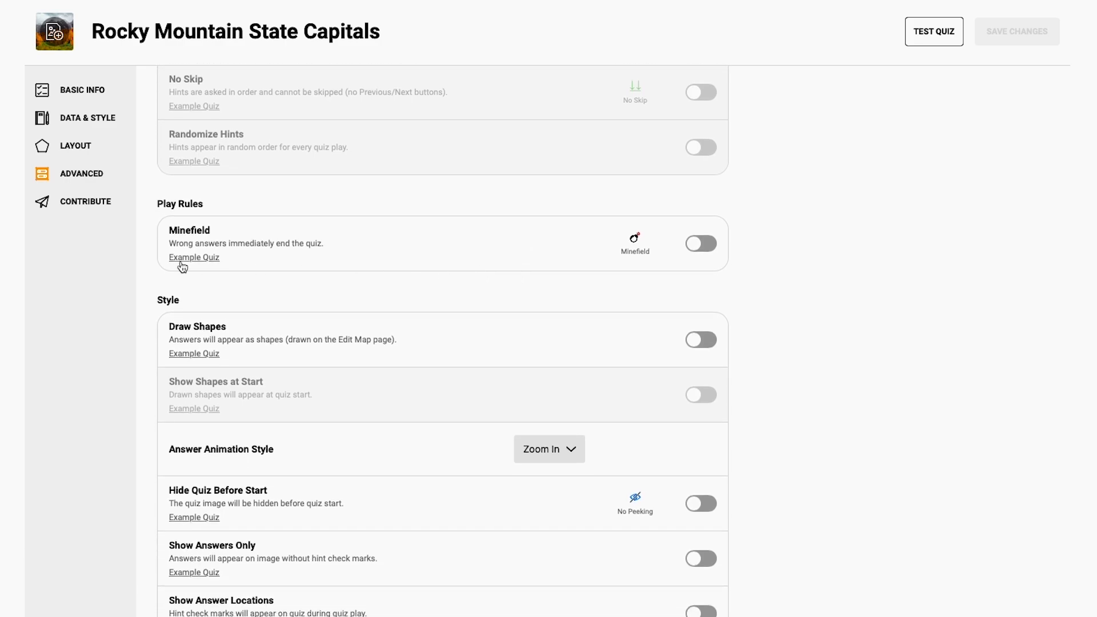
scroll(181, 323, down, 1)
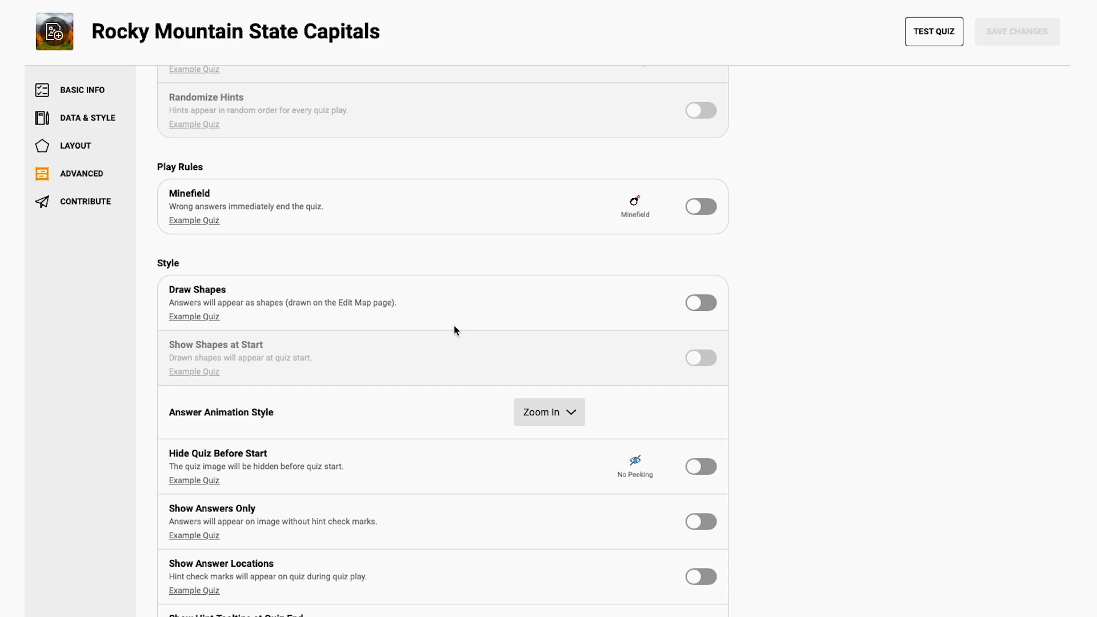
click(701, 303)
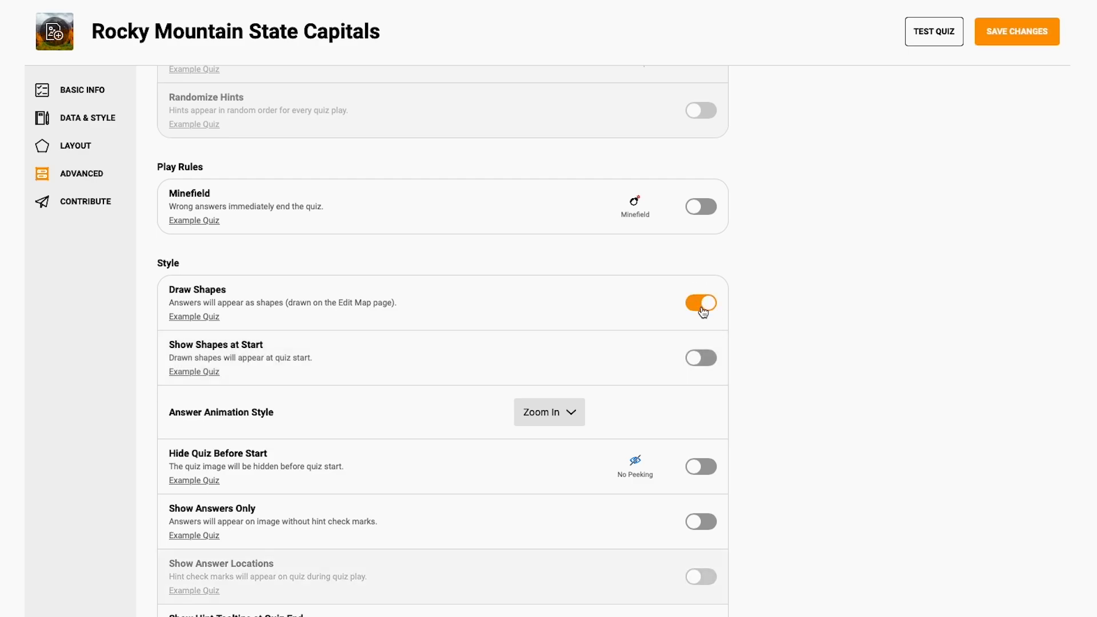
scroll(742, 310, down, 1)
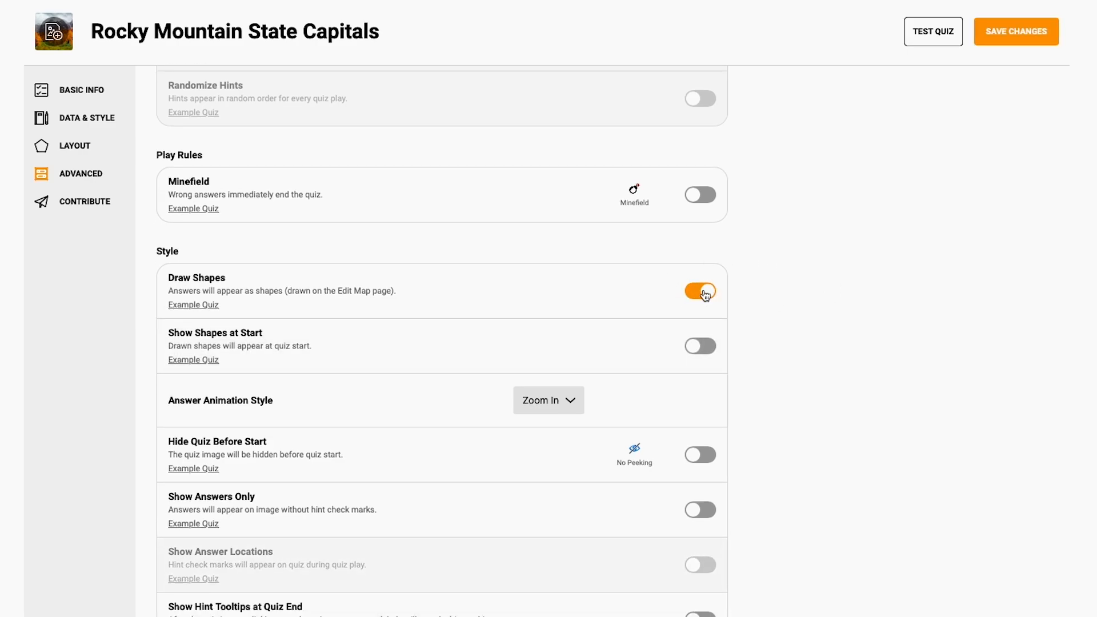
Save the advanced options and open the quiz's map layout
click(999, 35)
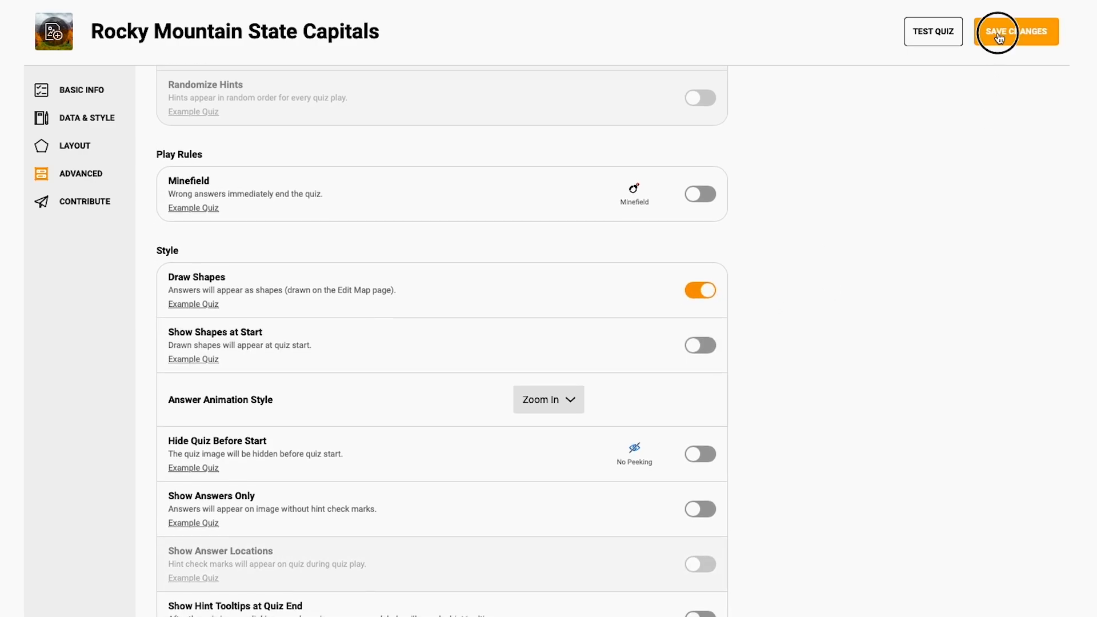
scroll(265, 179, up, 1)
click(57, 150)
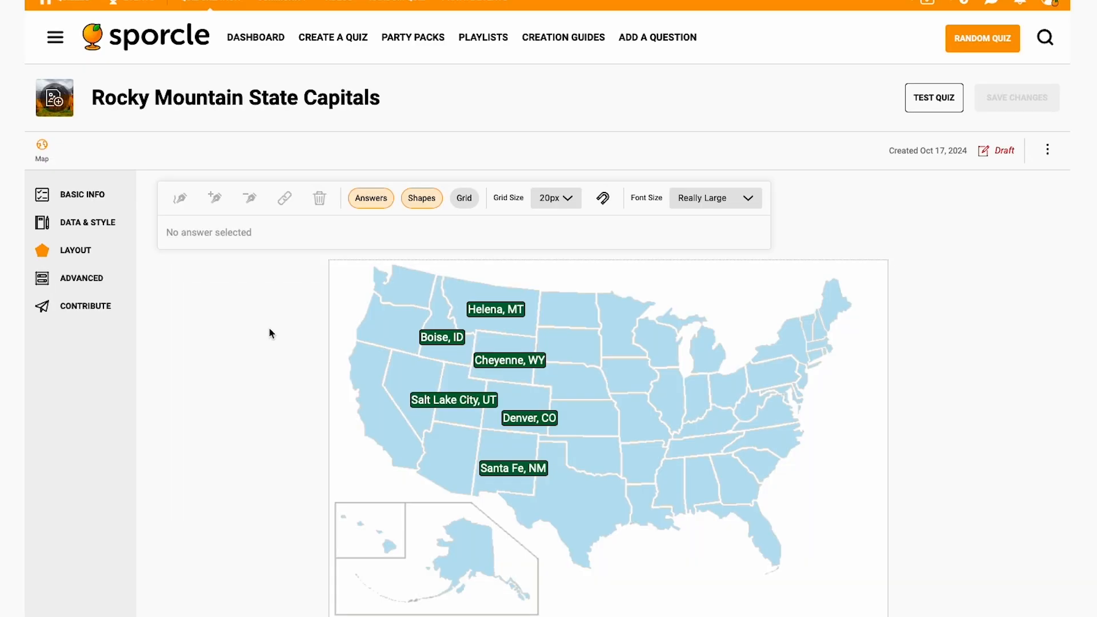
Start drawing Helena's shape, tracing Montana's northern border and an eastern edge down to the state's southern border, with the labels moved aside
click(503, 309)
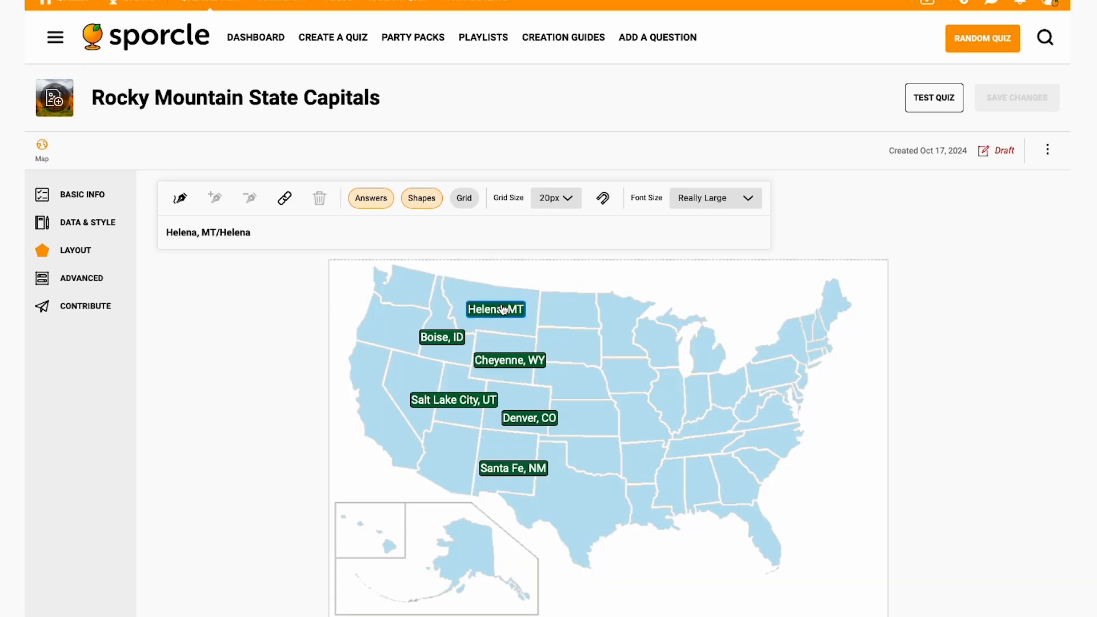
click(181, 203)
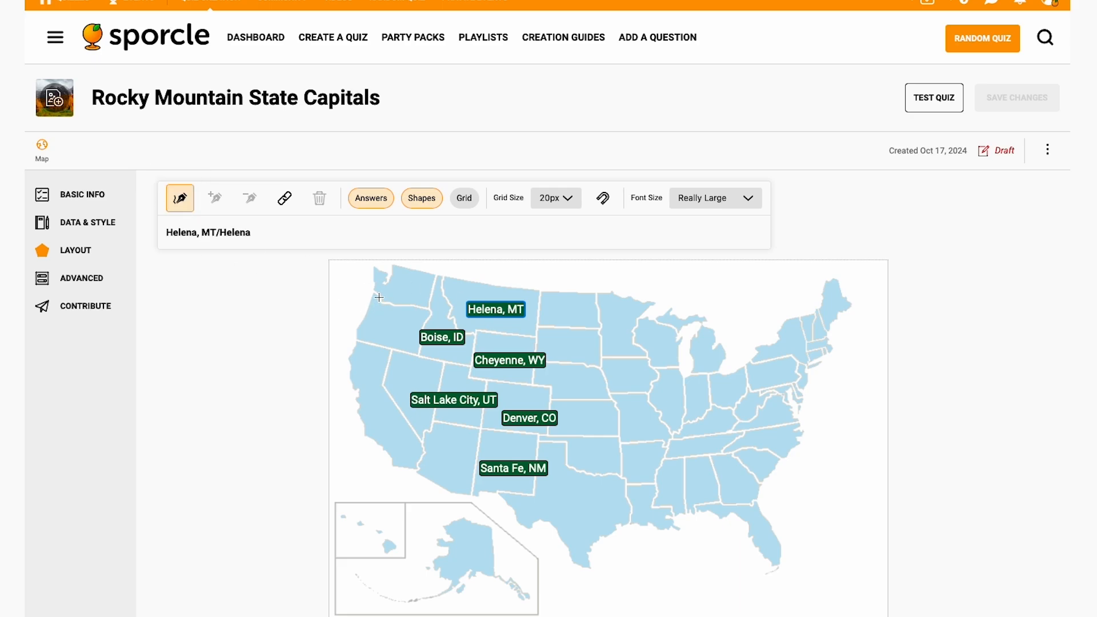
click(444, 277)
click(462, 279)
key(z)
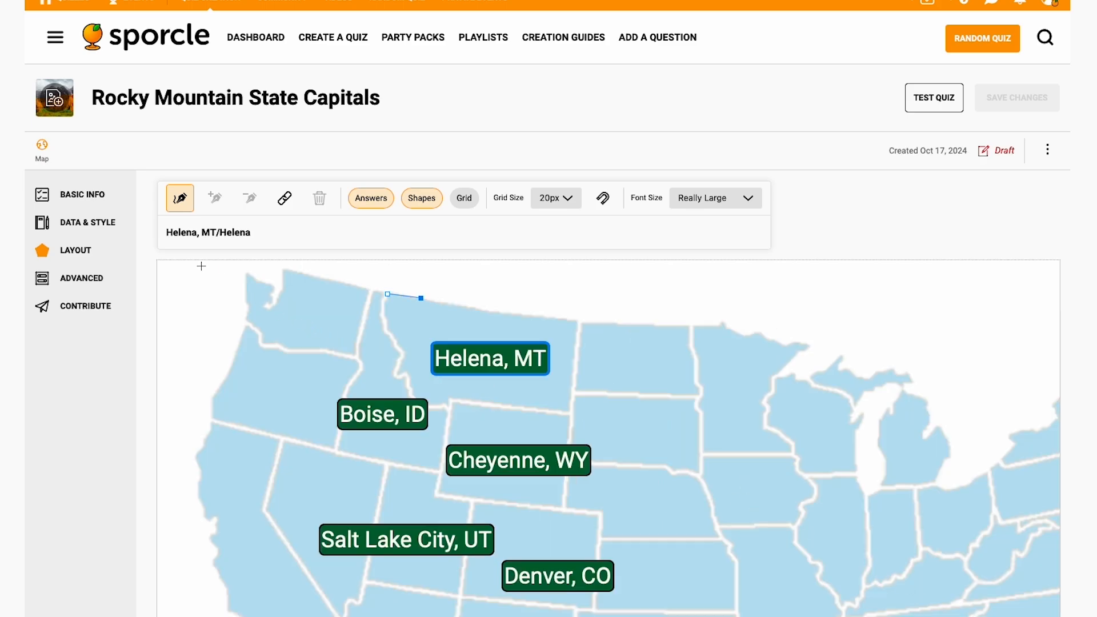
drag(421, 299, 425, 301)
click(425, 309)
click(427, 318)
drag(471, 359, 525, 360)
click(431, 327)
click(435, 336)
click(443, 354)
click(457, 360)
click(462, 371)
click(465, 382)
click(470, 390)
click(453, 398)
click(450, 408)
click(446, 405)
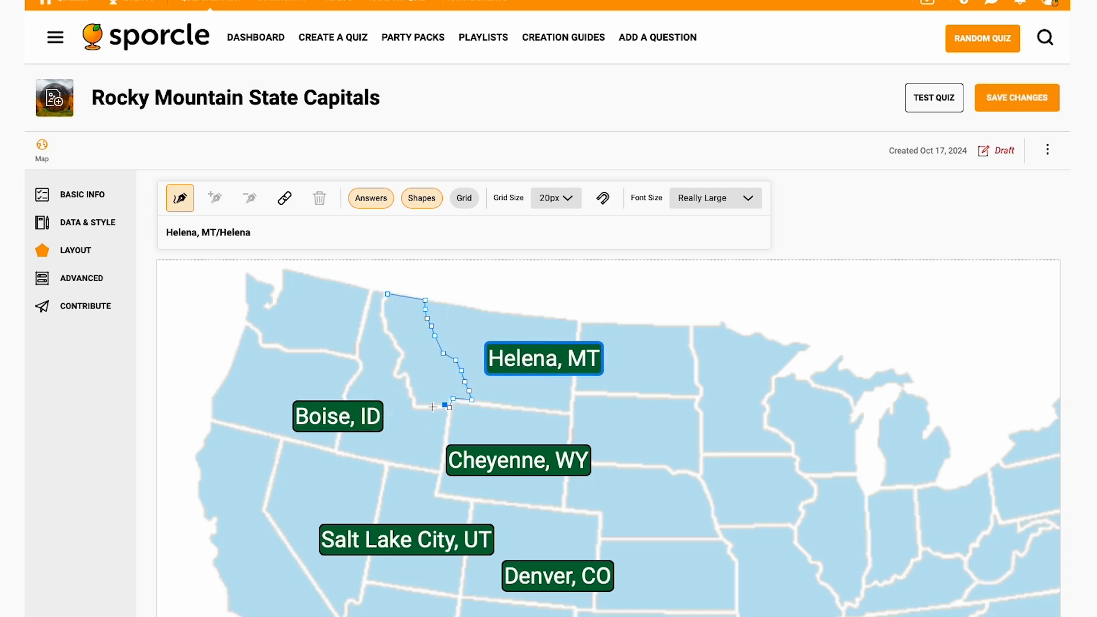
Close Helena's shape along the Montana–Idaho border, move its label back beside the shape and adjust the shape's southeastern points
click(423, 406)
click(416, 405)
click(414, 399)
click(411, 391)
click(406, 376)
click(399, 375)
click(404, 355)
click(387, 322)
click(386, 299)
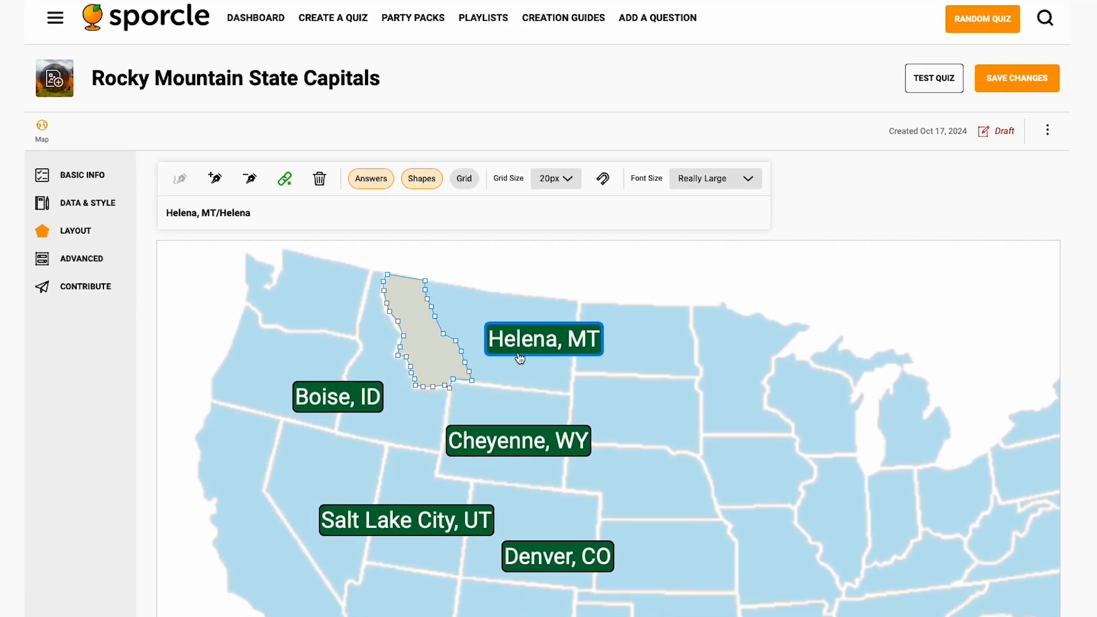
drag(507, 343, 506, 343)
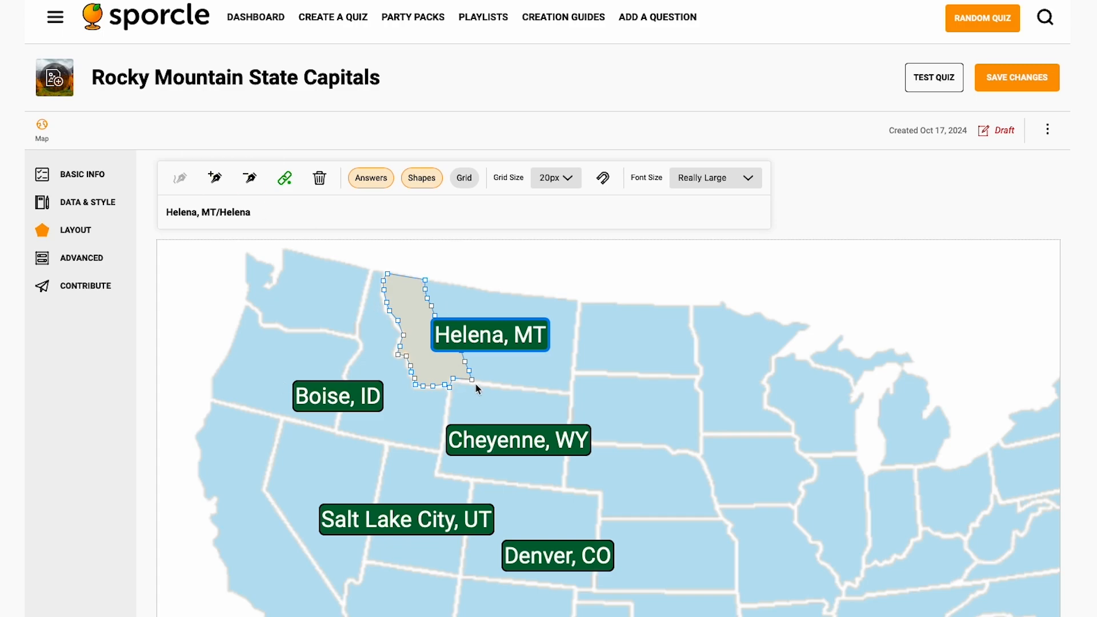
click(465, 361)
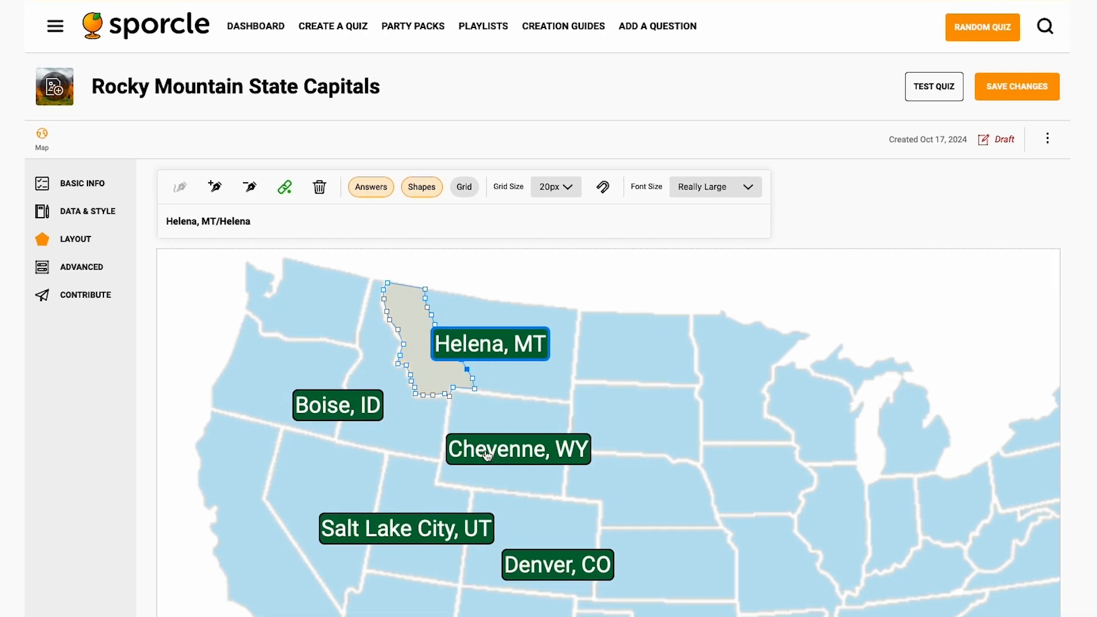
Move the Cheyenne label aside and draw its shape over western Wyoming, starting at the southeastern corner of Helena's shape
drag(487, 455, 549, 451)
click(181, 195)
click(475, 393)
click(454, 391)
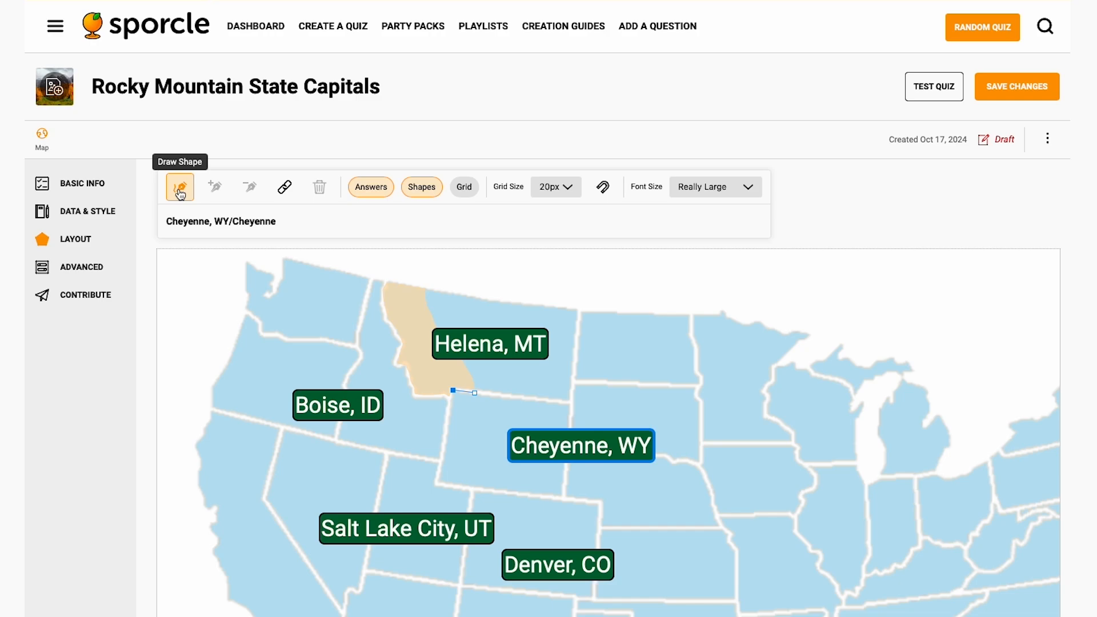
click(528, 494)
drag(542, 451, 587, 455)
click(529, 480)
click(520, 470)
click(511, 464)
click(510, 452)
click(512, 445)
click(510, 433)
click(475, 393)
Move the Boise label aside and draw its shape over northern and eastern Idaho, following Helena's shape and the Wyoming border
drag(337, 406, 306, 403)
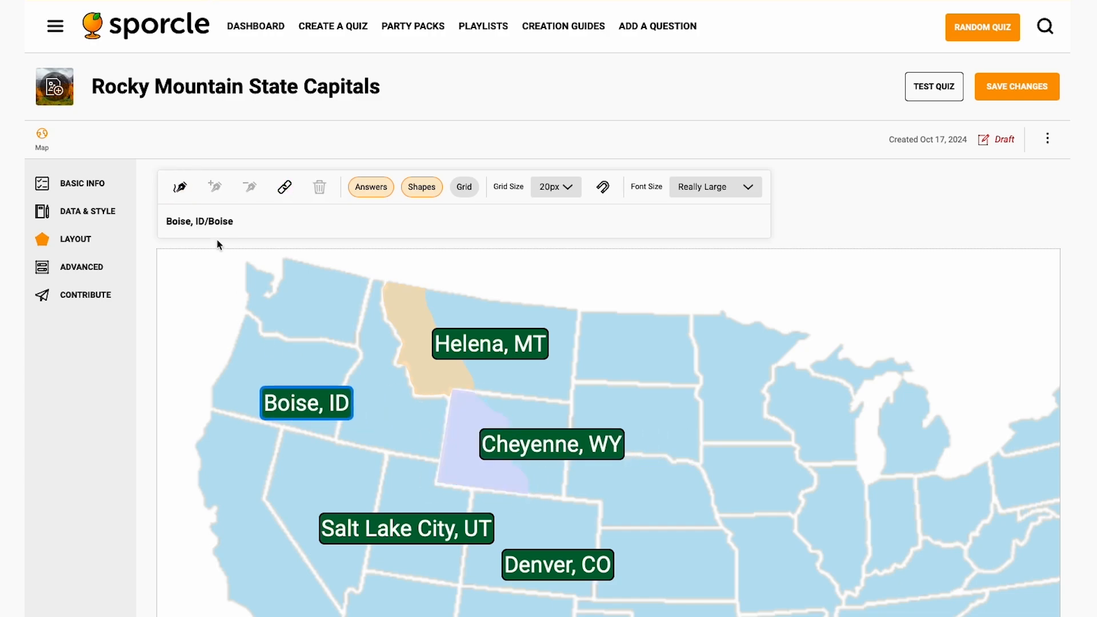
click(180, 187)
click(377, 281)
click(383, 282)
click(382, 290)
click(381, 299)
click(381, 309)
click(384, 317)
click(392, 326)
click(397, 335)
click(403, 343)
click(399, 354)
click(394, 360)
click(395, 365)
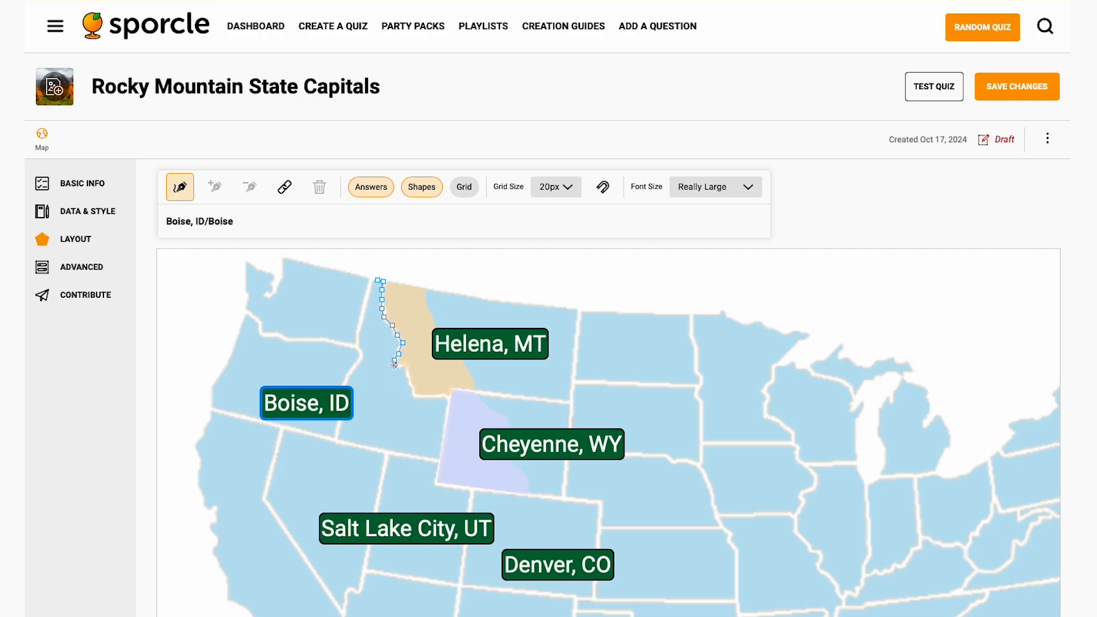
click(448, 399)
click(439, 461)
click(430, 459)
click(419, 457)
click(410, 441)
click(403, 433)
click(392, 417)
click(375, 401)
click(375, 383)
click(374, 370)
click(375, 356)
click(376, 328)
click(374, 308)
click(375, 295)
click(377, 280)
Move the Salt Lake City label aside and draw its shape over northeastern Utah along the Idaho and Wyoming borders
scroll(329, 464, down, 1)
scroll(329, 464, down, 2)
click(417, 367)
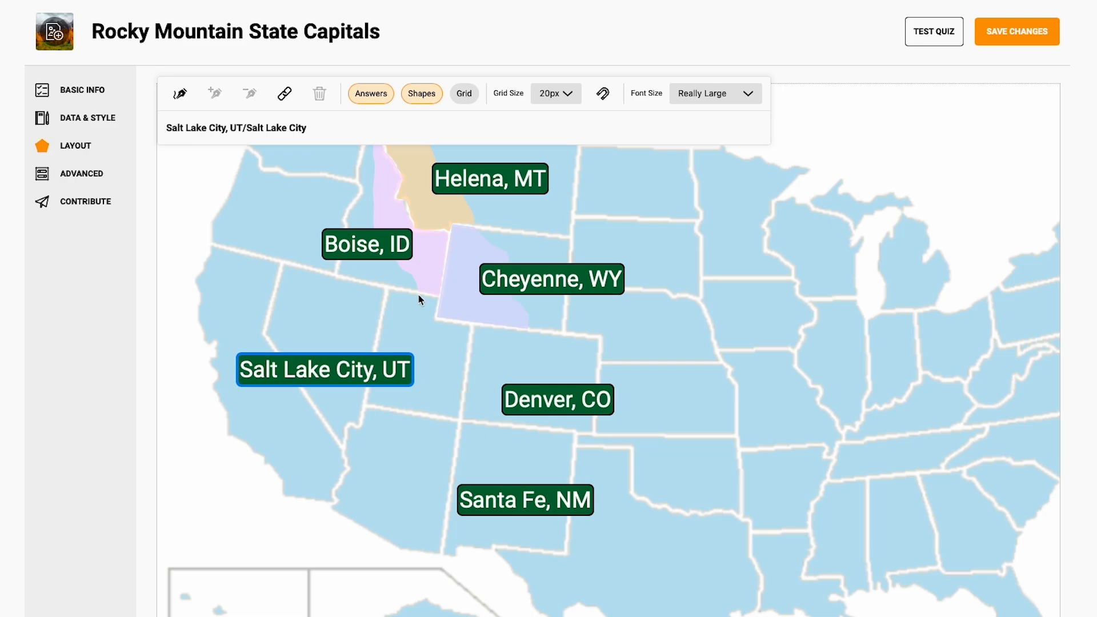
click(421, 287)
click(422, 298)
click(420, 305)
click(428, 320)
click(446, 328)
click(462, 333)
click(468, 334)
click(470, 319)
click(438, 311)
click(439, 291)
click(421, 288)
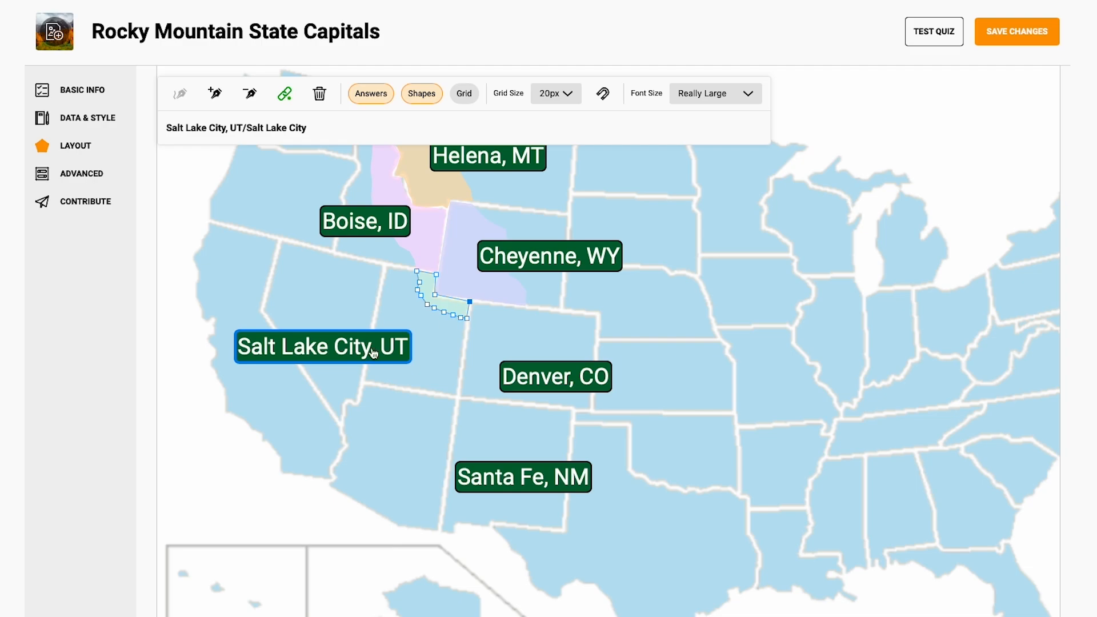
Move the Salt Lake City label back beside its shape on Utah and fine-tune the label's position
drag(386, 349, 431, 348)
drag(435, 295, 469, 312)
scroll(437, 299, up, 1)
scroll(436, 303, down, 1)
drag(420, 347, 425, 343)
Move the Denver label aside, draw its shape from northern to southern Colorado and place the label back on Colorado
drag(514, 390, 633, 391)
click(180, 94)
click(471, 321)
click(479, 328)
click(485, 340)
click(493, 352)
click(496, 366)
click(498, 387)
click(502, 402)
click(552, 407)
click(554, 397)
click(555, 384)
click(541, 341)
click(536, 333)
click(528, 322)
click(526, 311)
click(471, 304)
drag(650, 383, 537, 365)
Move the Santa Fe label aside, draw its rounded shape over northern New Mexico and place the label below the shape
drag(523, 479, 626, 480)
click(180, 94)
click(501, 406)
click(552, 413)
click(549, 420)
click(547, 429)
click(538, 437)
click(533, 446)
click(518, 445)
click(507, 448)
click(500, 438)
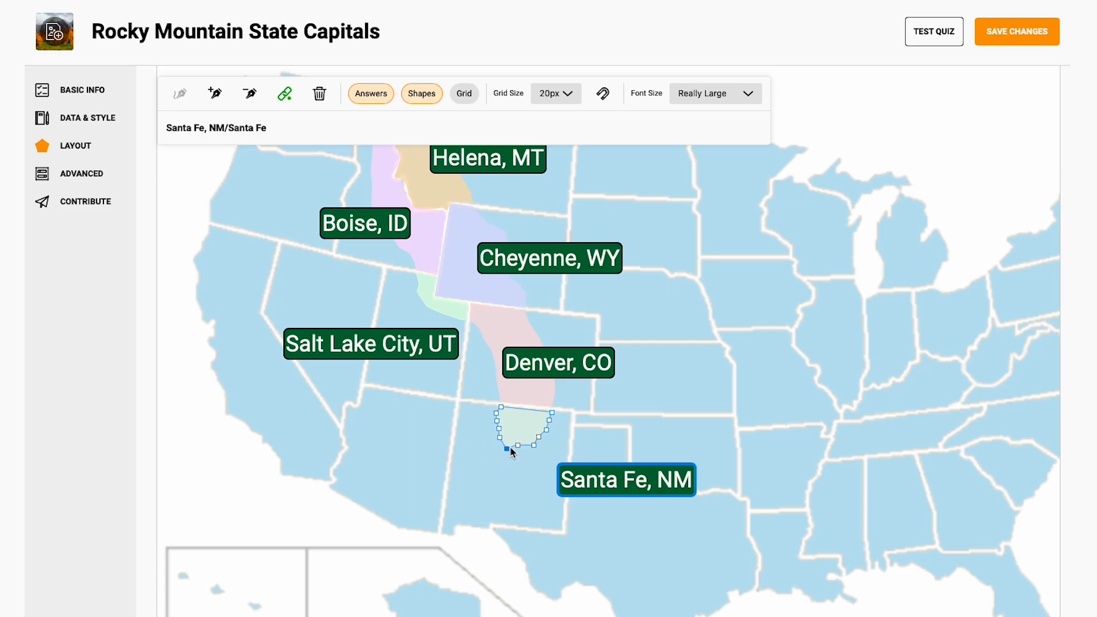
drag(580, 473, 478, 475)
click(371, 343)
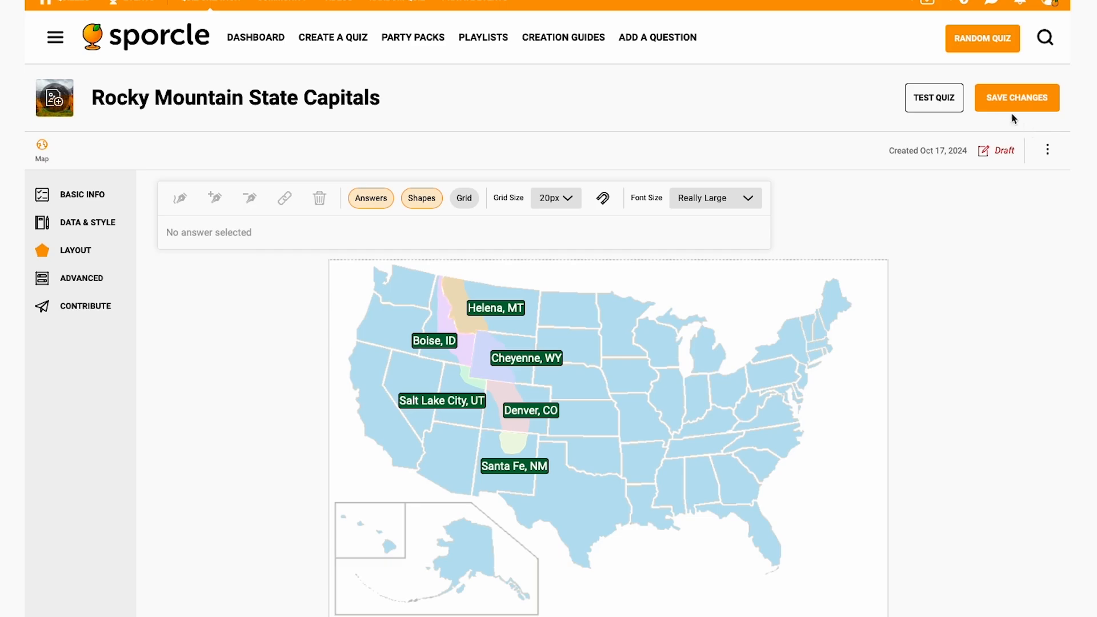
Save the map layout and test the quiz with the answer "boise"
click(998, 102)
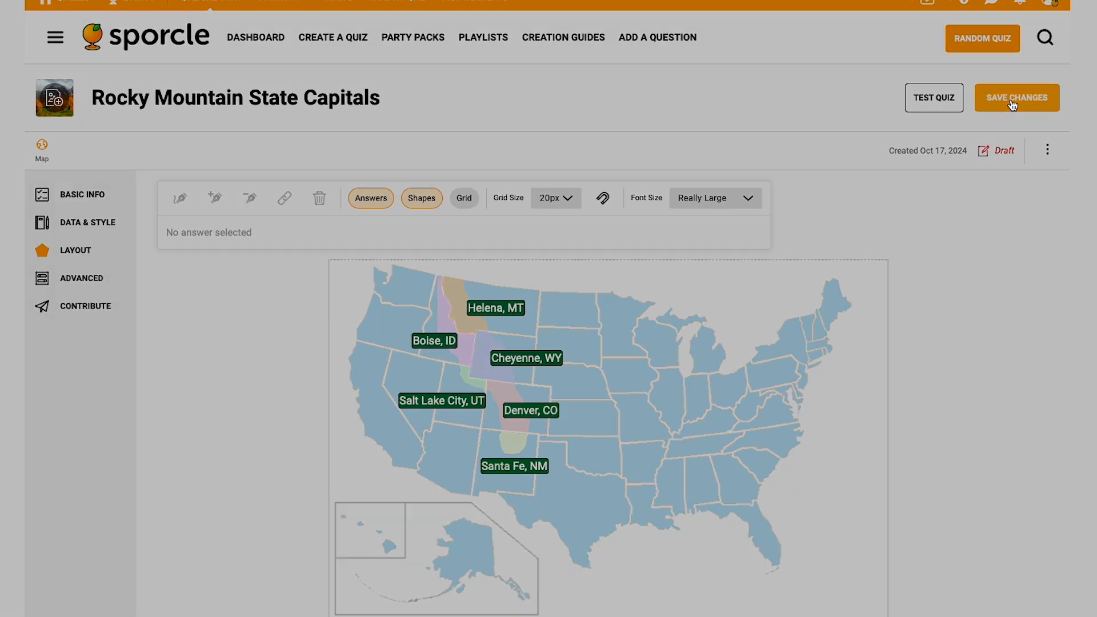
click(938, 105)
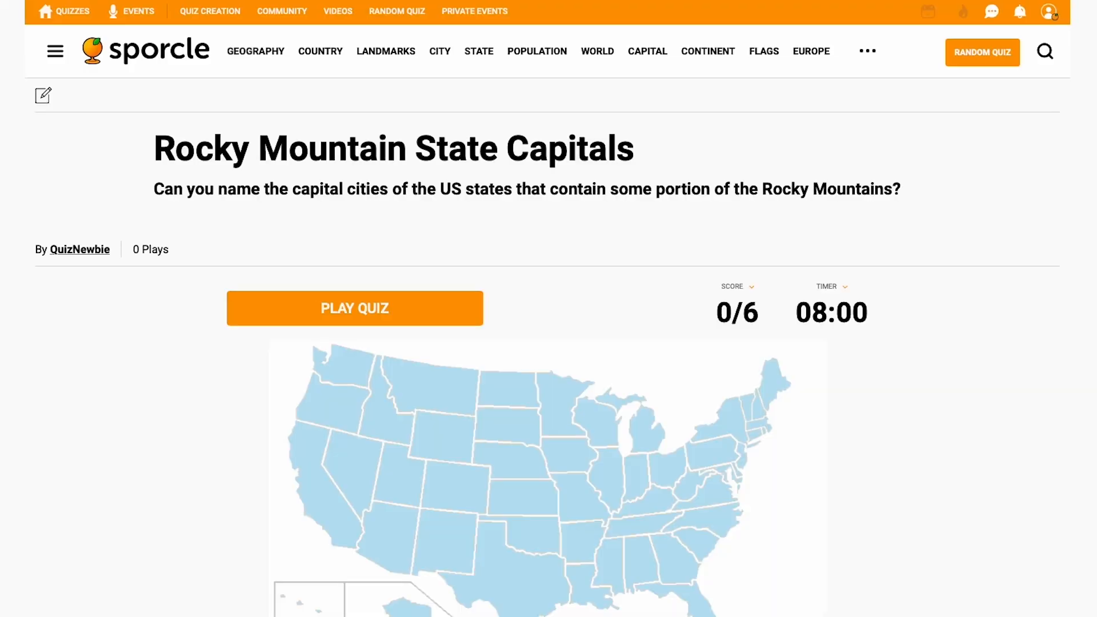
scroll(207, 357, down, 2)
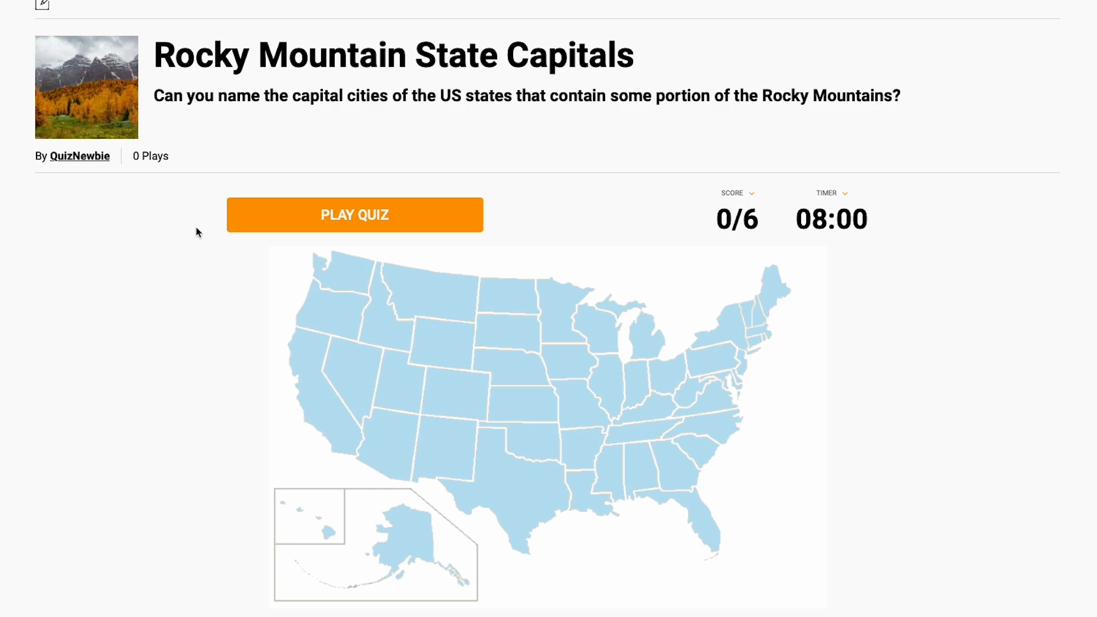
click(260, 227)
text(boise)
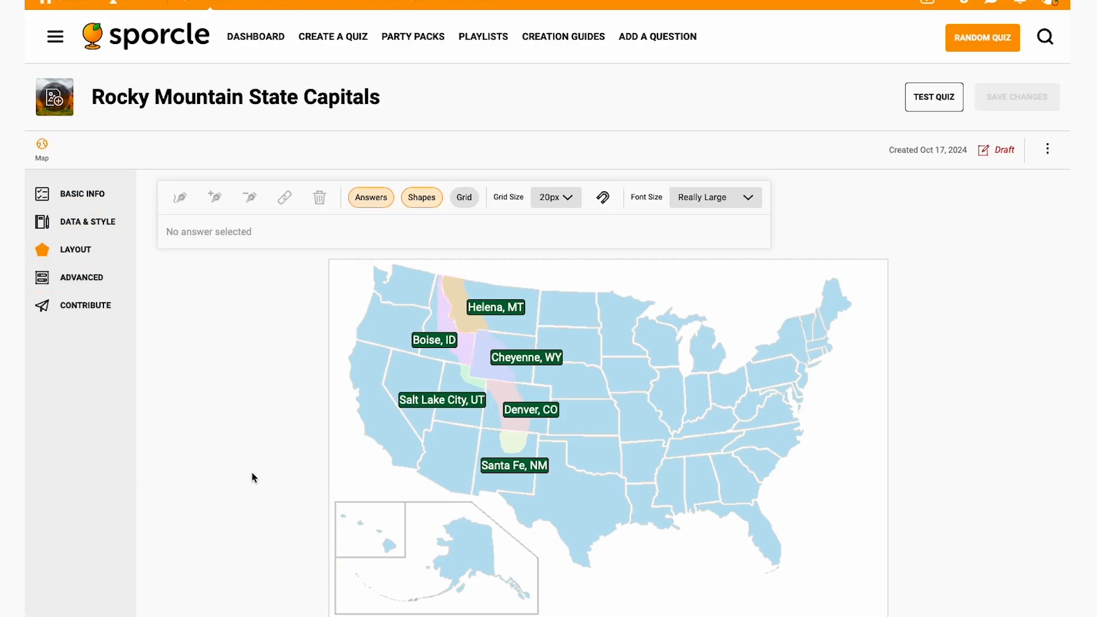
In the quiz's style colors, set the right-answer shape color to brown #aa7942, raise the shape opacity to the maximum and save
click(83, 221)
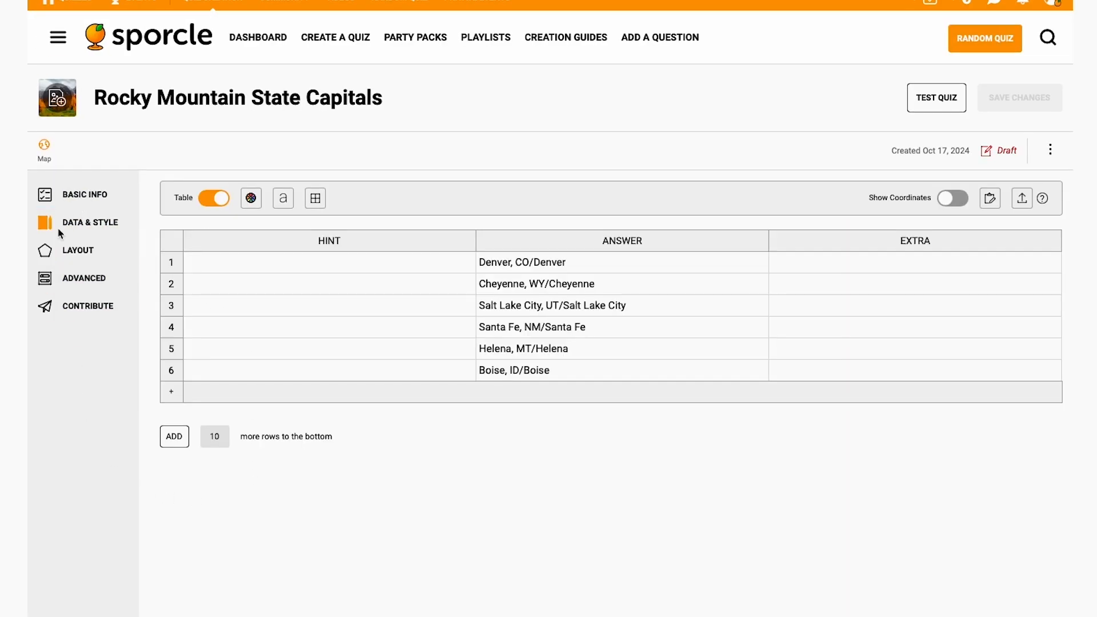
click(251, 199)
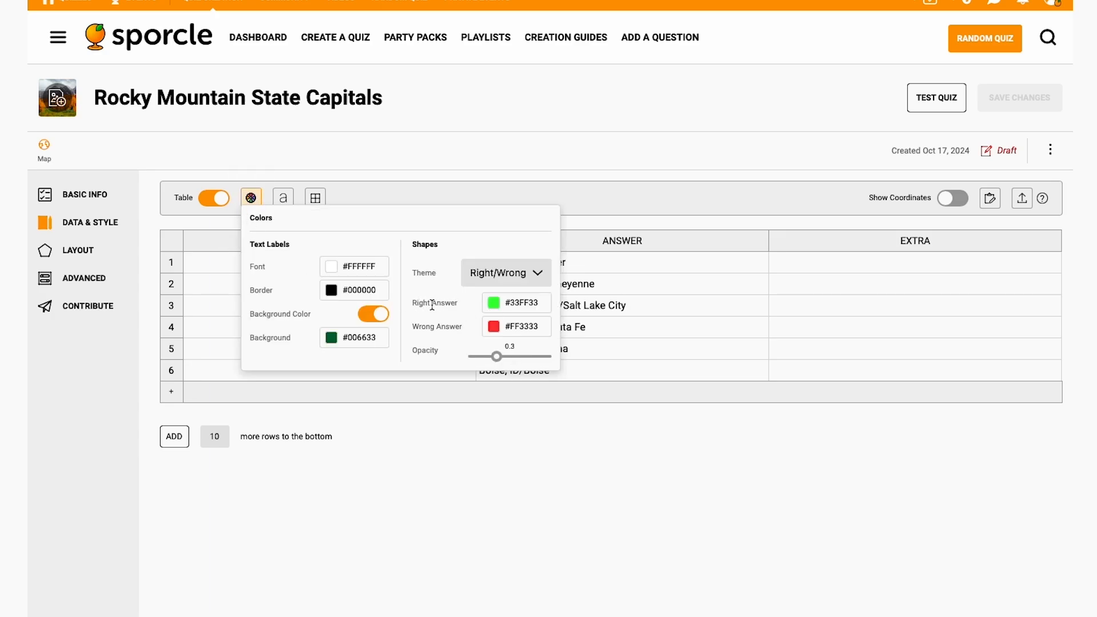
scroll(466, 313, up, 1)
click(494, 316)
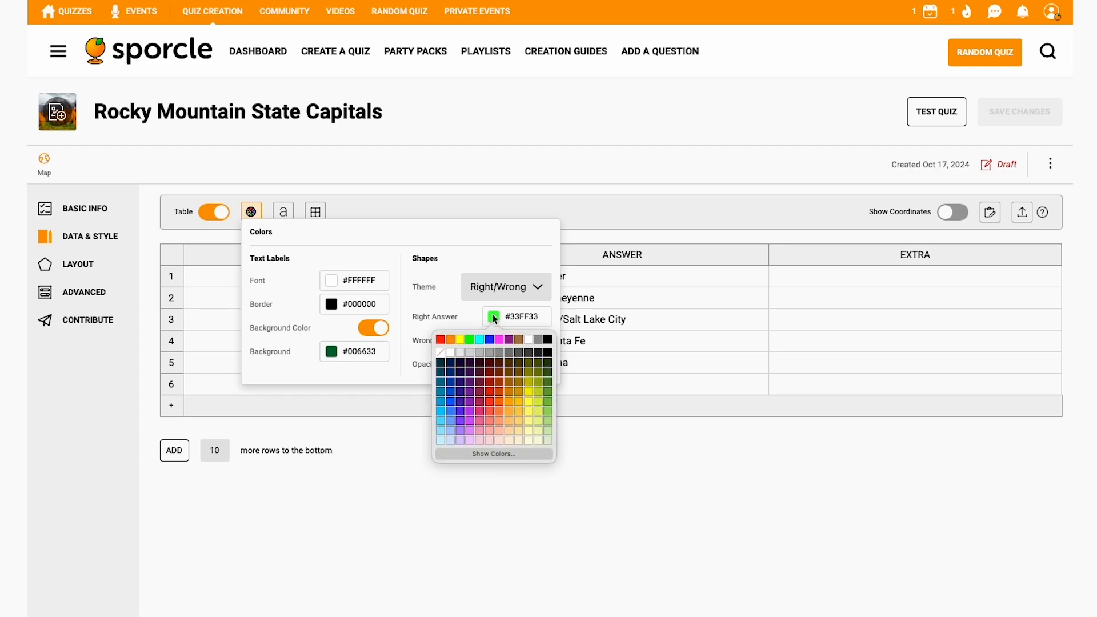
click(519, 340)
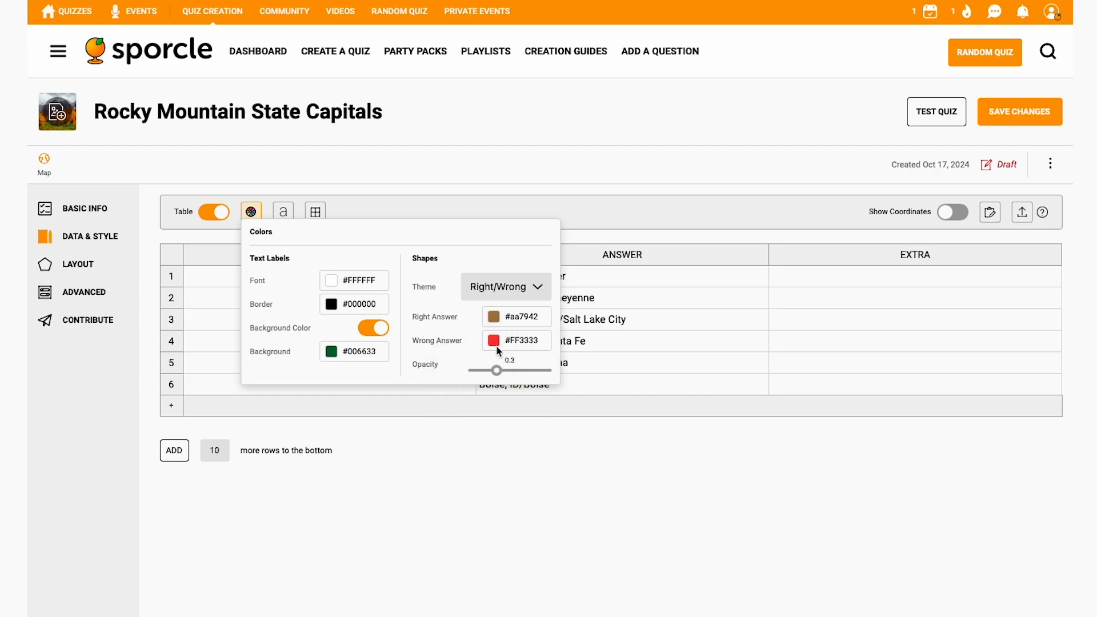
click(499, 373)
drag(501, 375, 549, 374)
click(1019, 111)
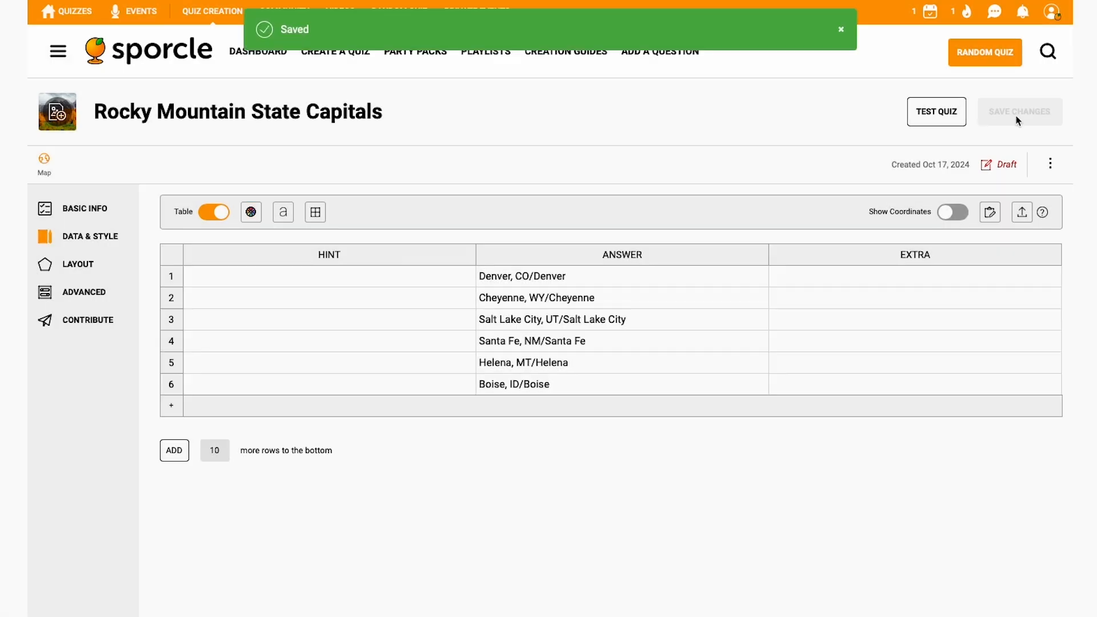
Test the recolored quiz with the answers boise, helena, salt lake city and denver
click(934, 113)
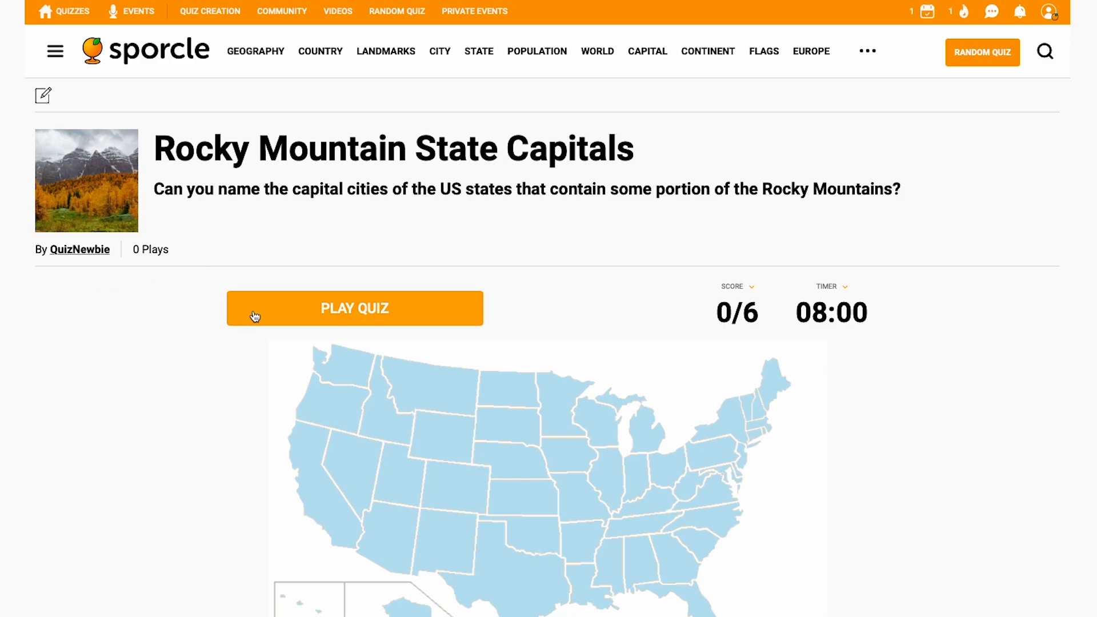
click(254, 315)
text(boise)
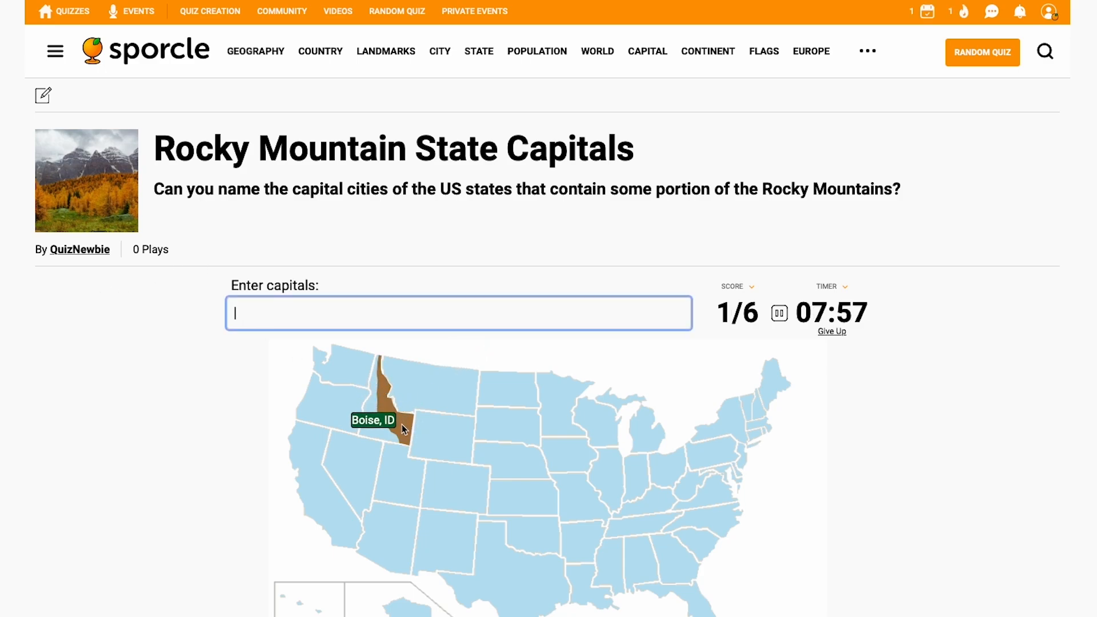
text(helenasalt)
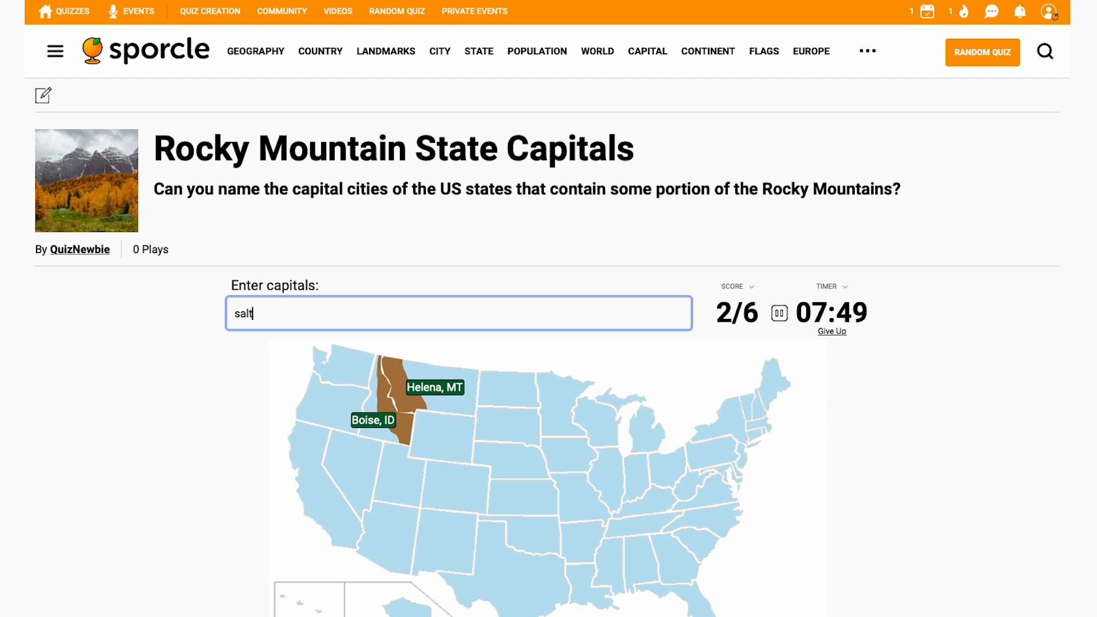
text( lake citydenver)
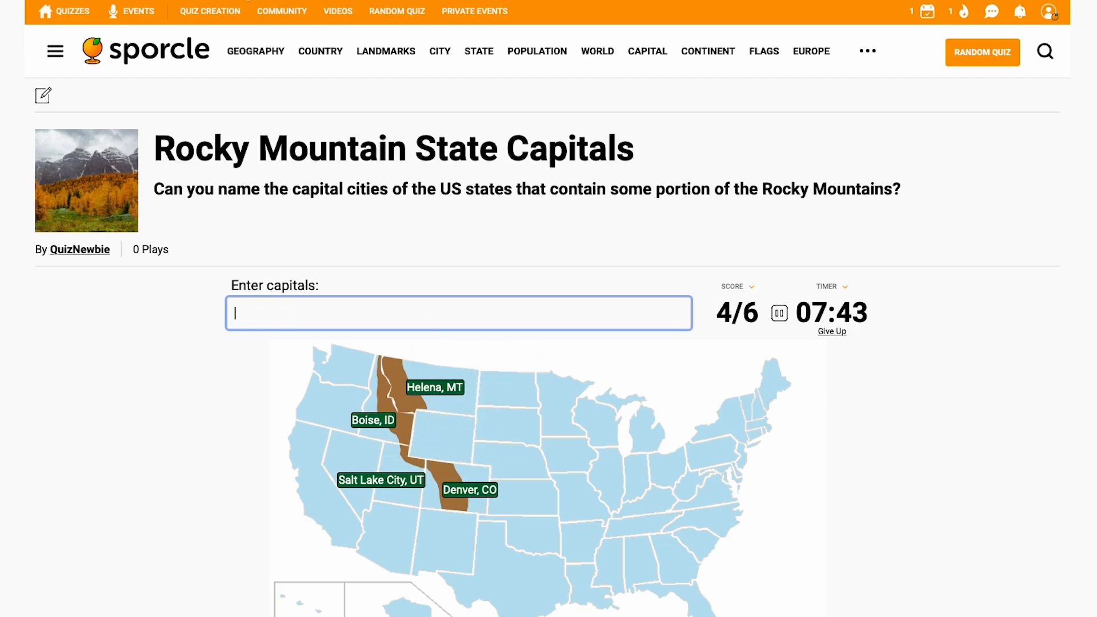
Return to the quiz editor and contribute the quiz with Public visibility
click(246, 1)
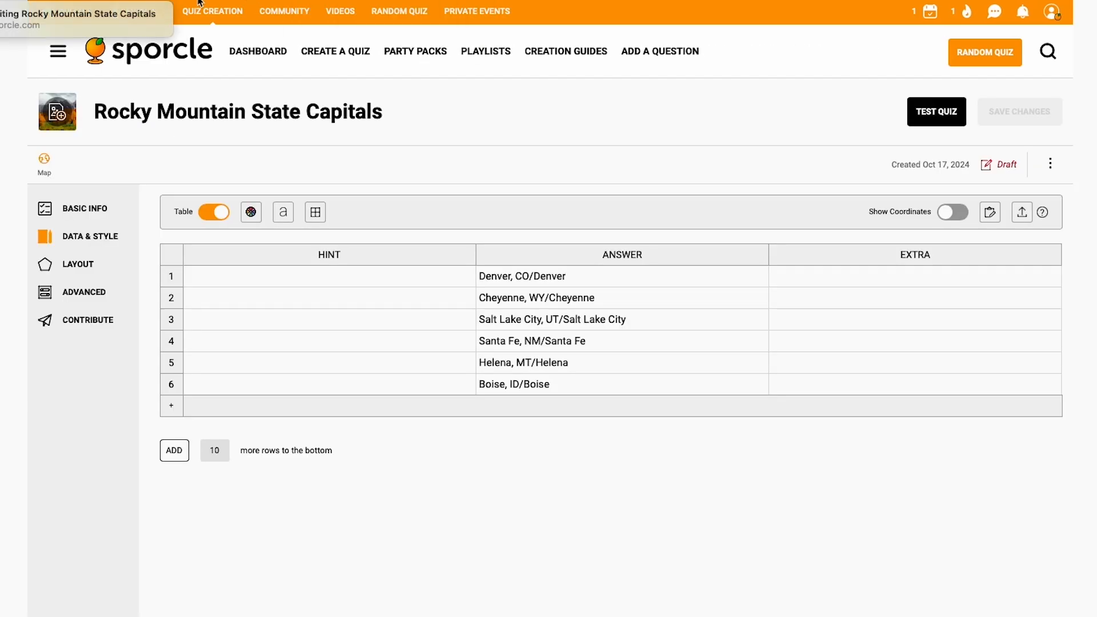
click(89, 320)
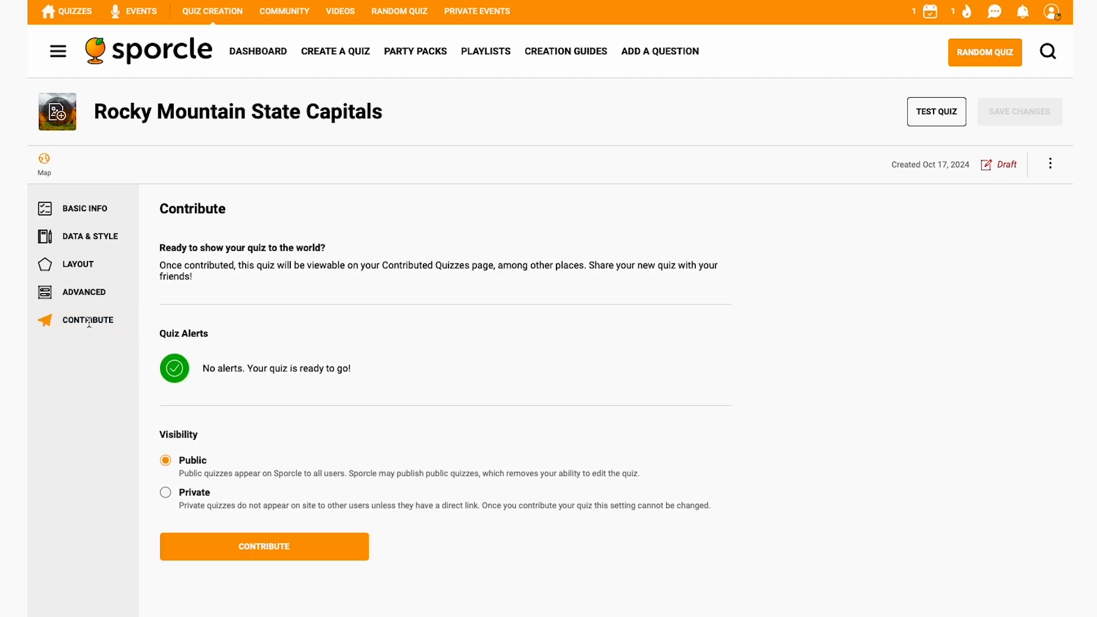
click(266, 550)
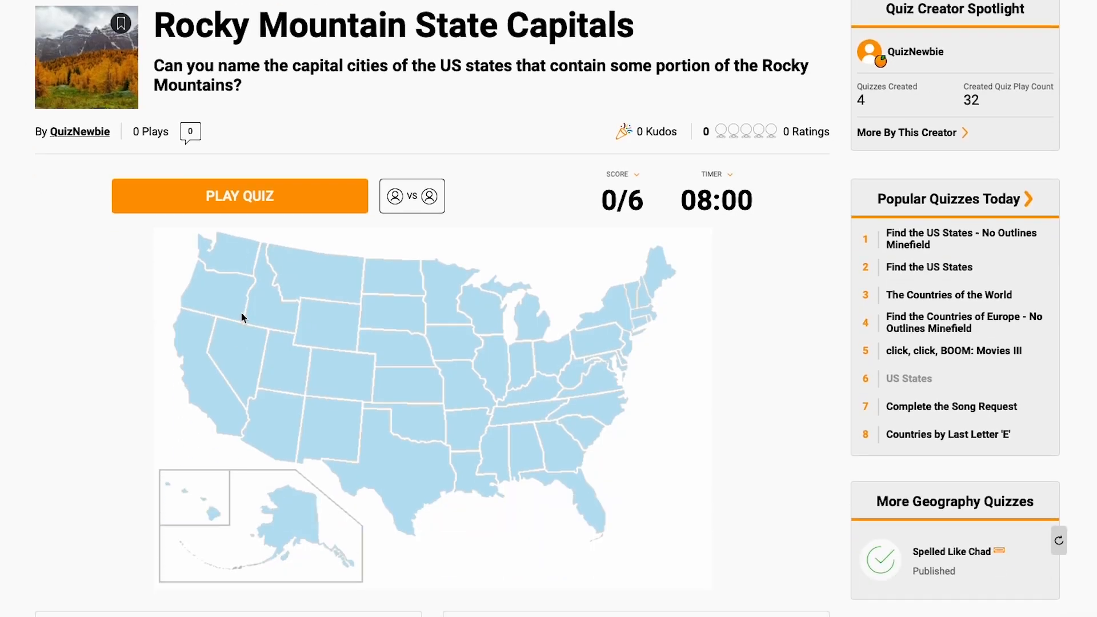
Play the contributed quiz, answering boise, helena, santa fe, salt lake city, denver and cheyenne
click(257, 194)
text(boisehelena)
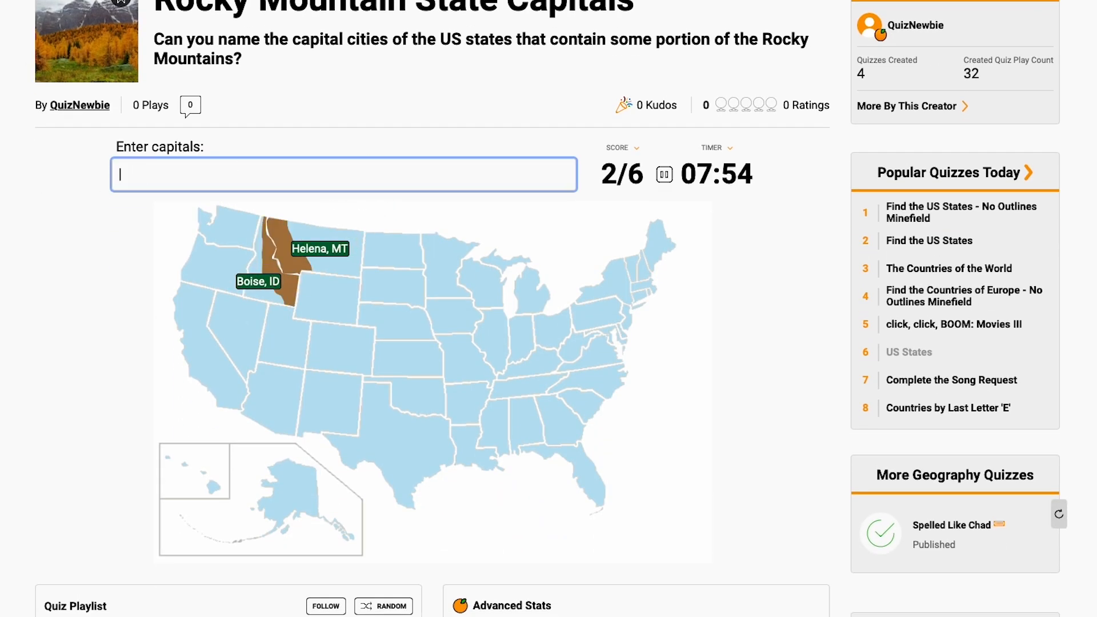
text(santa fesalt lake city)
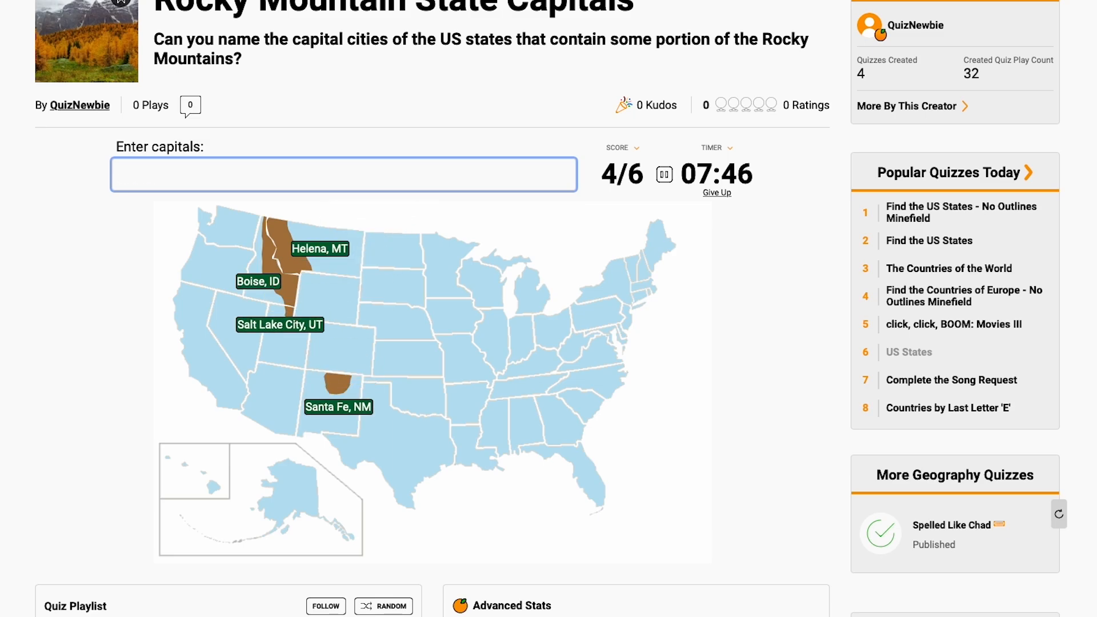
text(denvercheyenne)
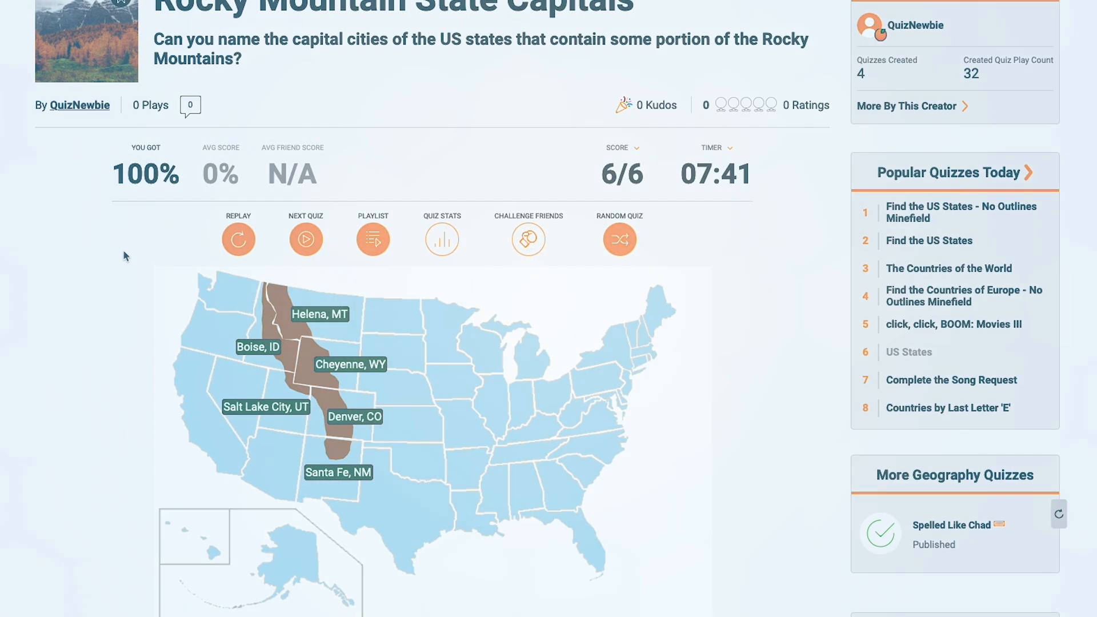
scroll(125, 255, up, 1)
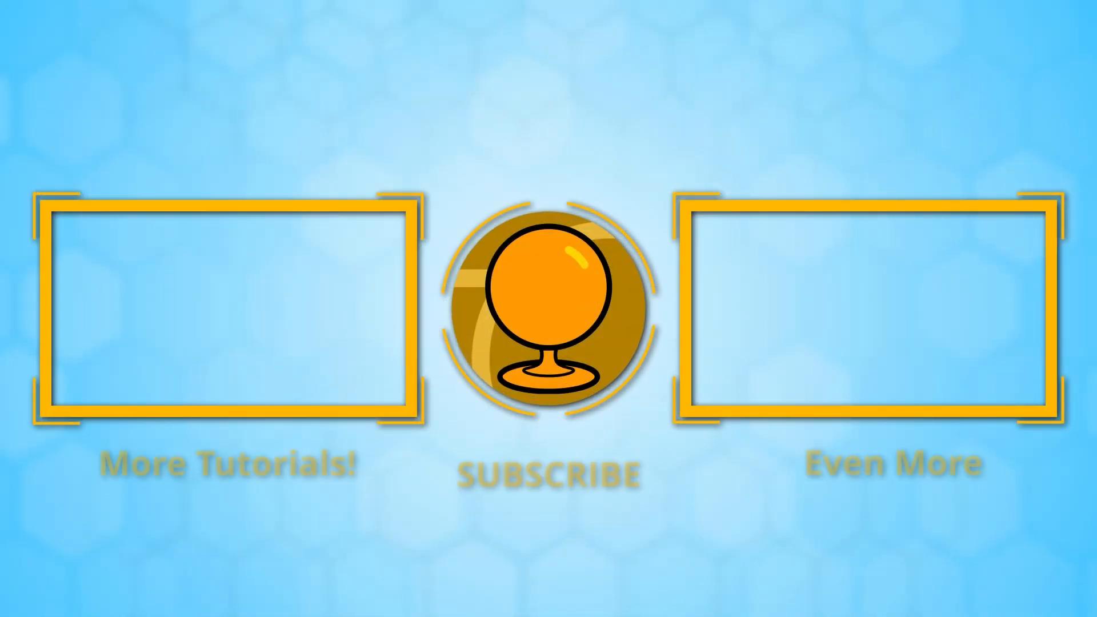